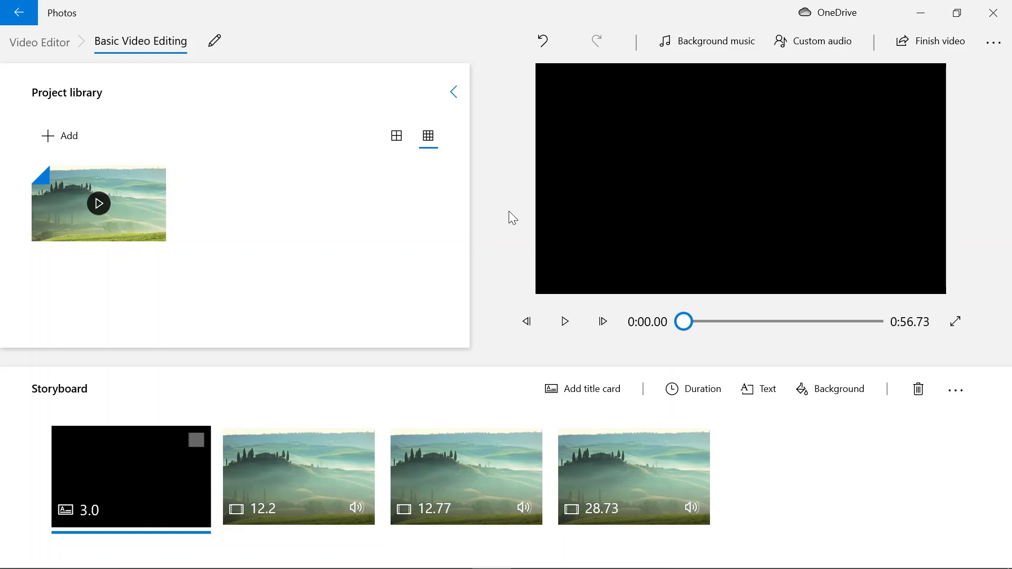
Step: Play the project preview from the opening title card, then pause it
left_click(326, 438)
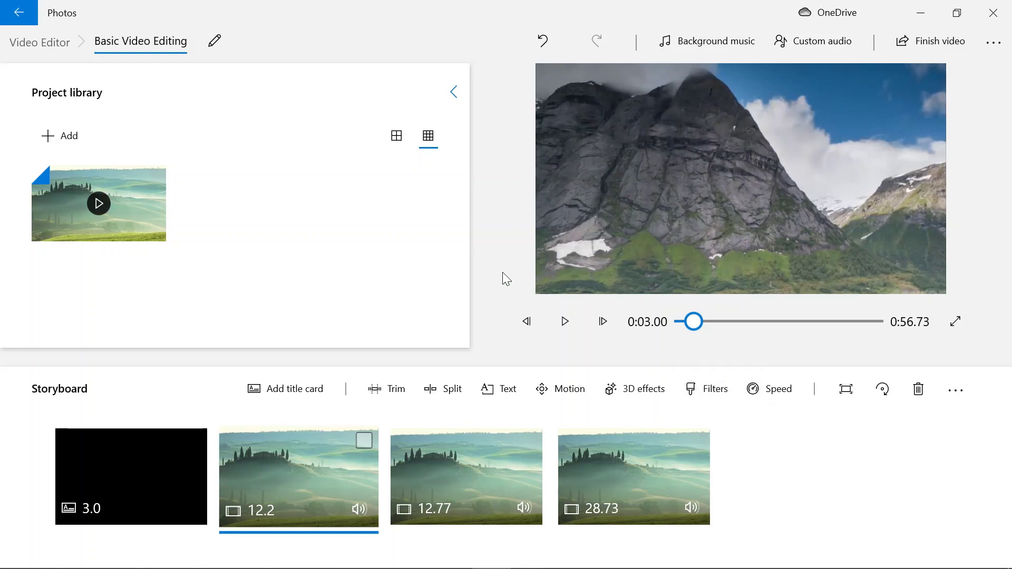
left_click(132, 449)
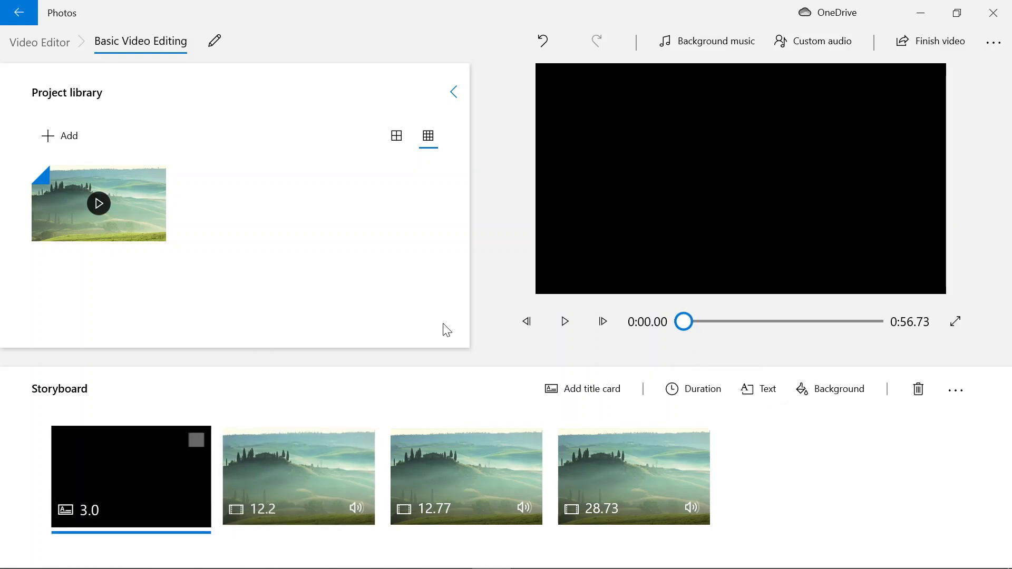
left_click(573, 317)
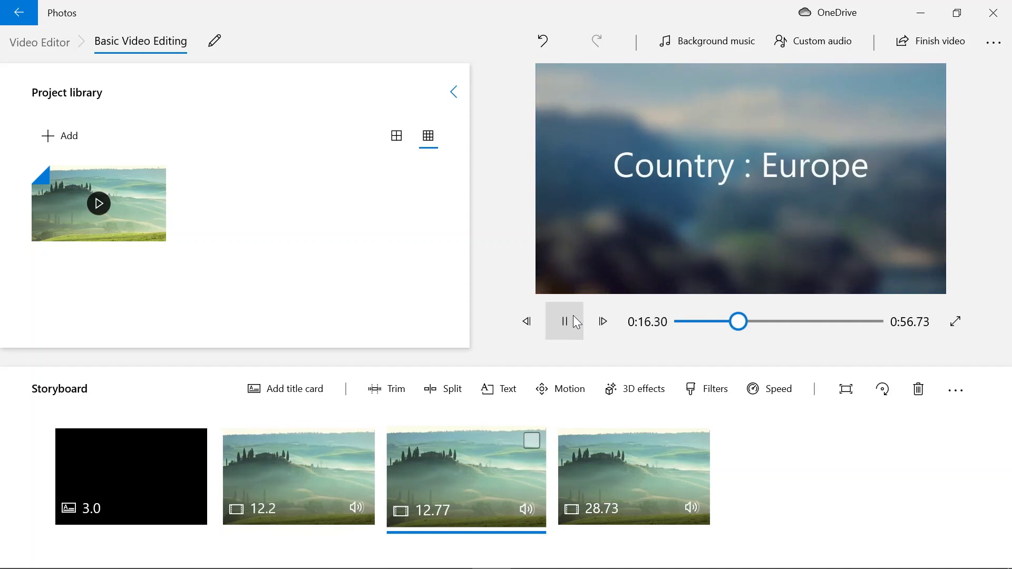
left_click(576, 322)
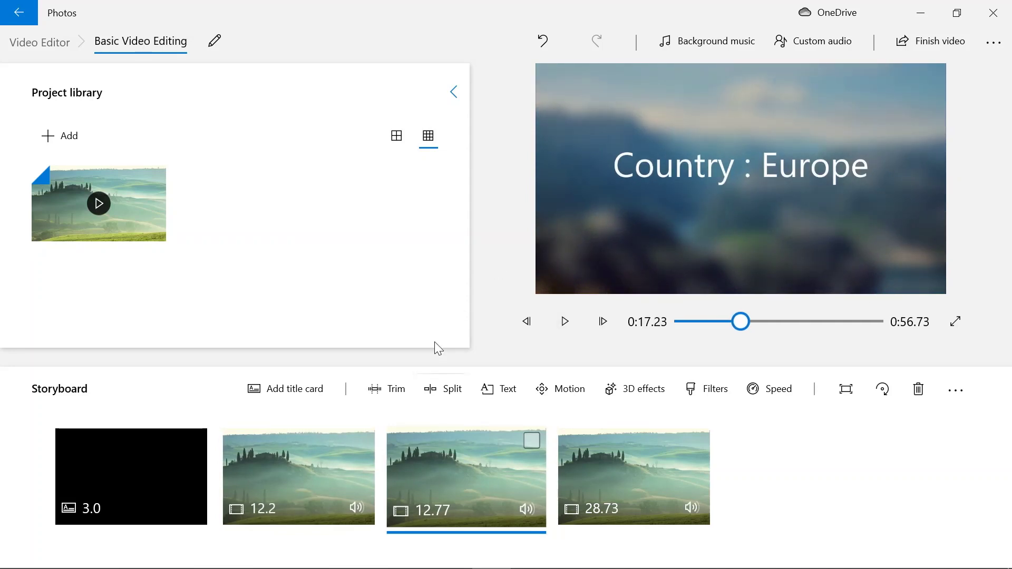
Step: Select the last clip and cue the preview to the castle frame near 0:39
left_click(604, 459)
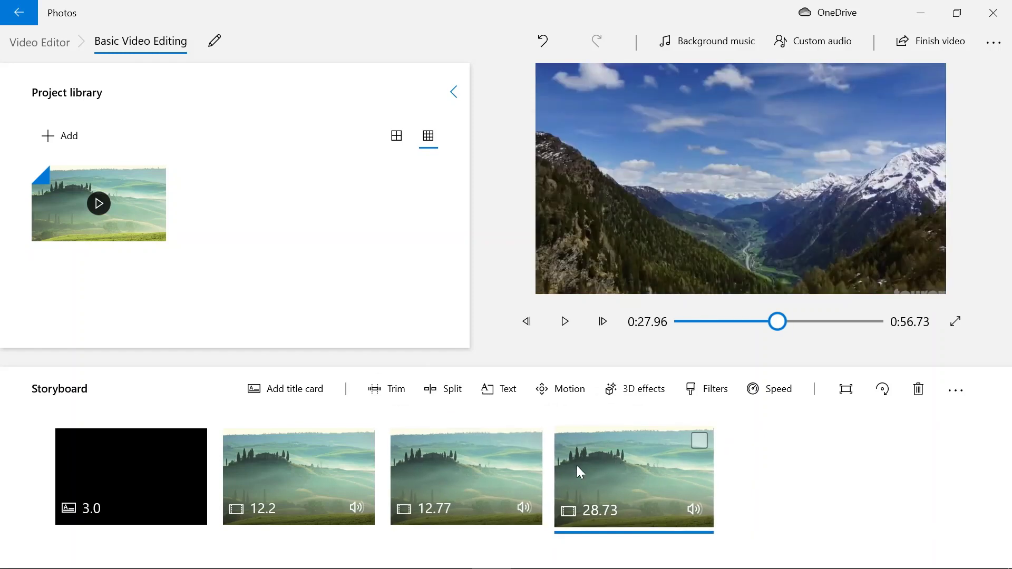
left_click(524, 470)
left_click_drag(734, 321, 815, 322)
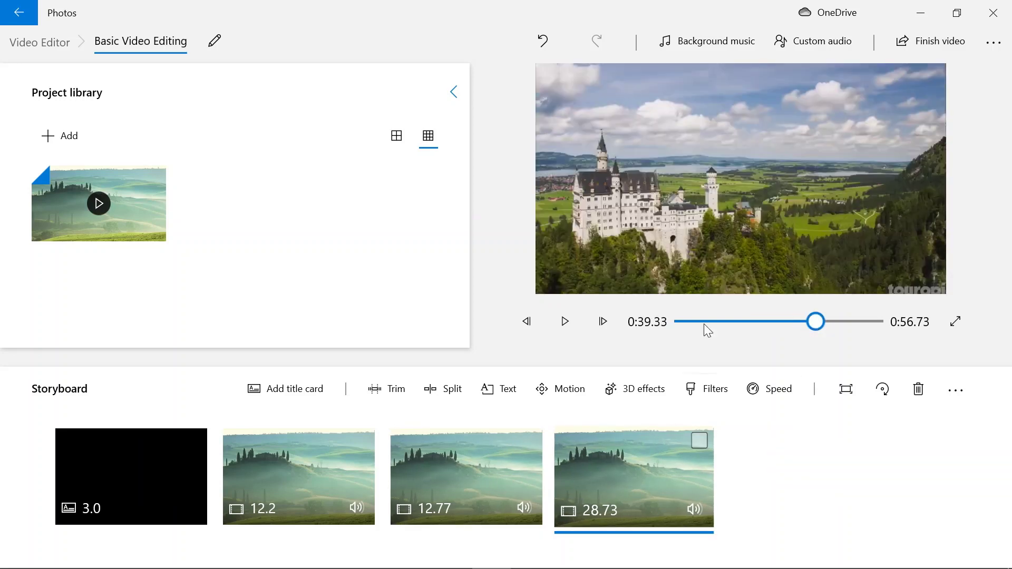
left_click(544, 322)
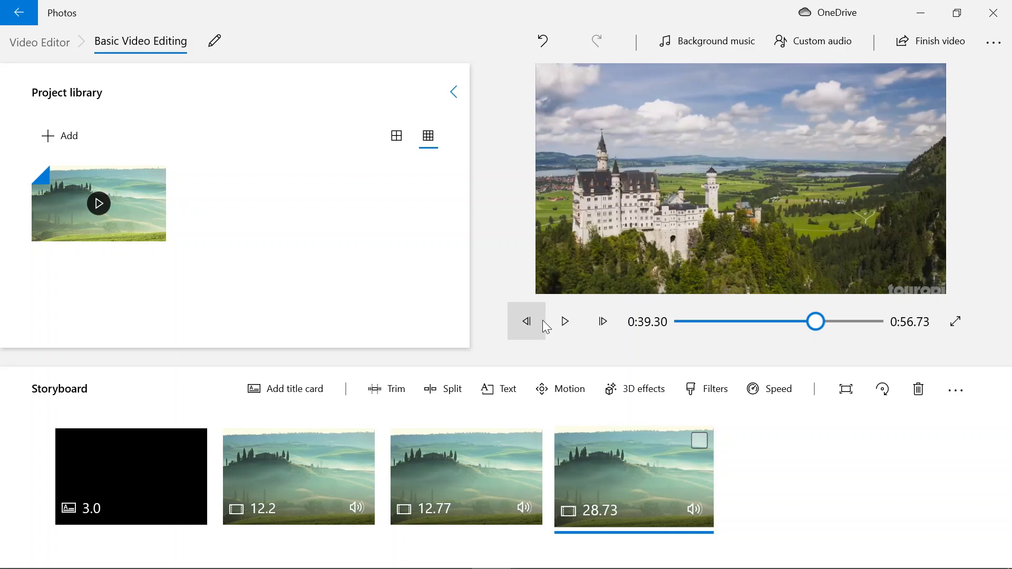
left_click(543, 322)
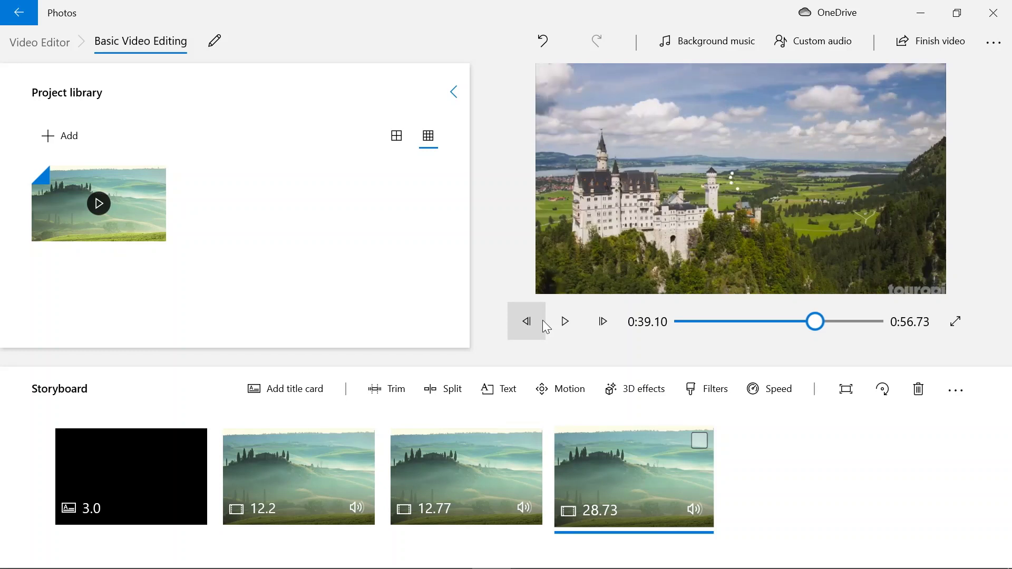
left_click(510, 319)
left_click(511, 320)
left_click(510, 320)
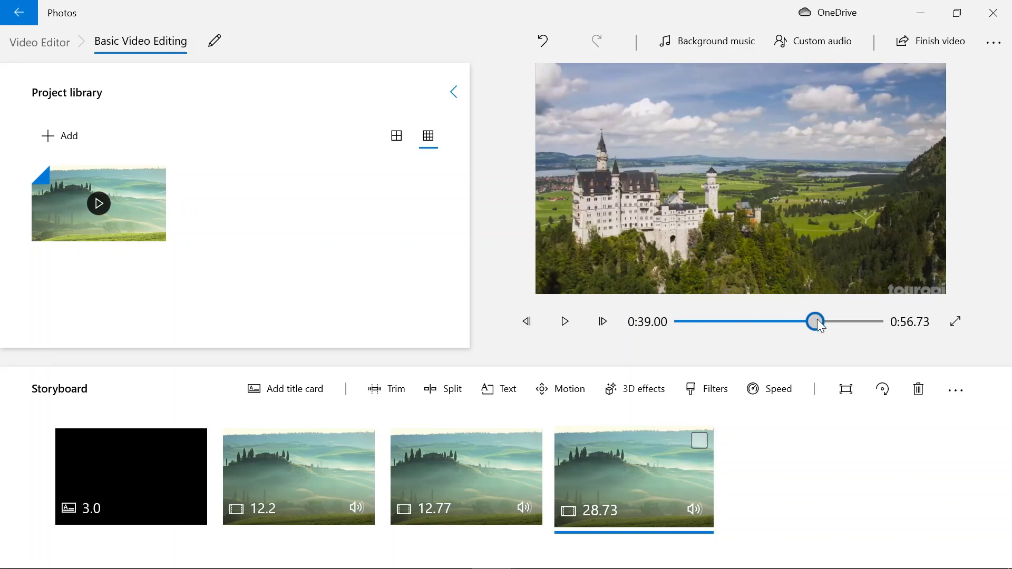
left_click_drag(817, 320, 819, 324)
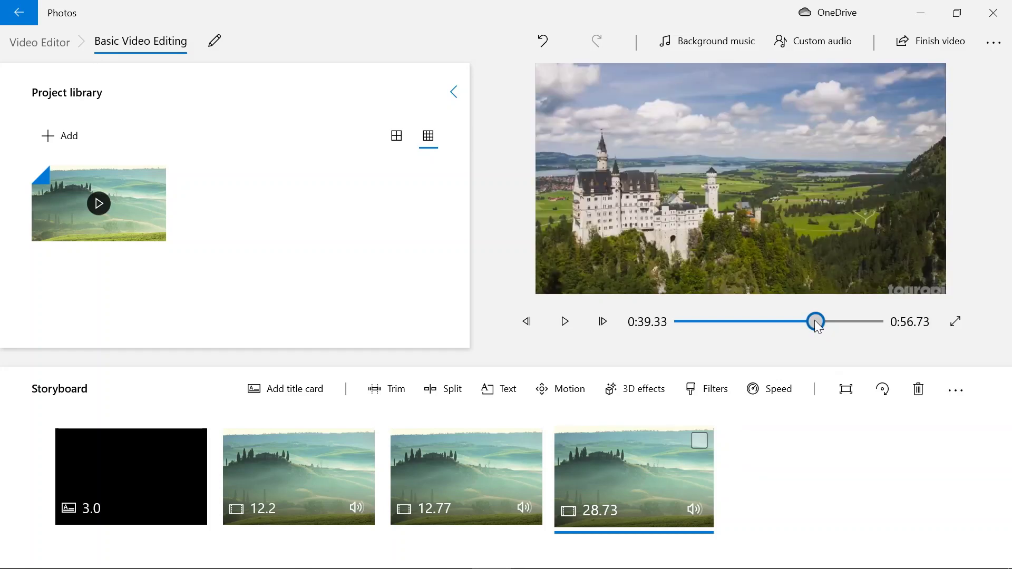
left_click_drag(811, 319, 814, 319)
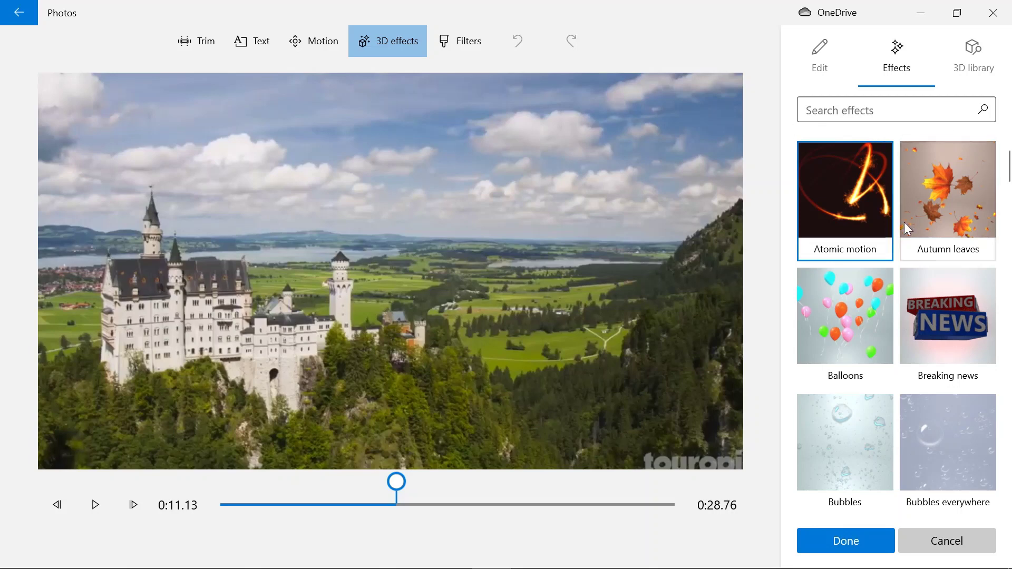
Step: Browse the 3D effects list and the castle clip's effect settings
scroll(905, 230, "down", 10)
scroll(903, 230, "down", 5)
scroll(904, 230, "up", 15)
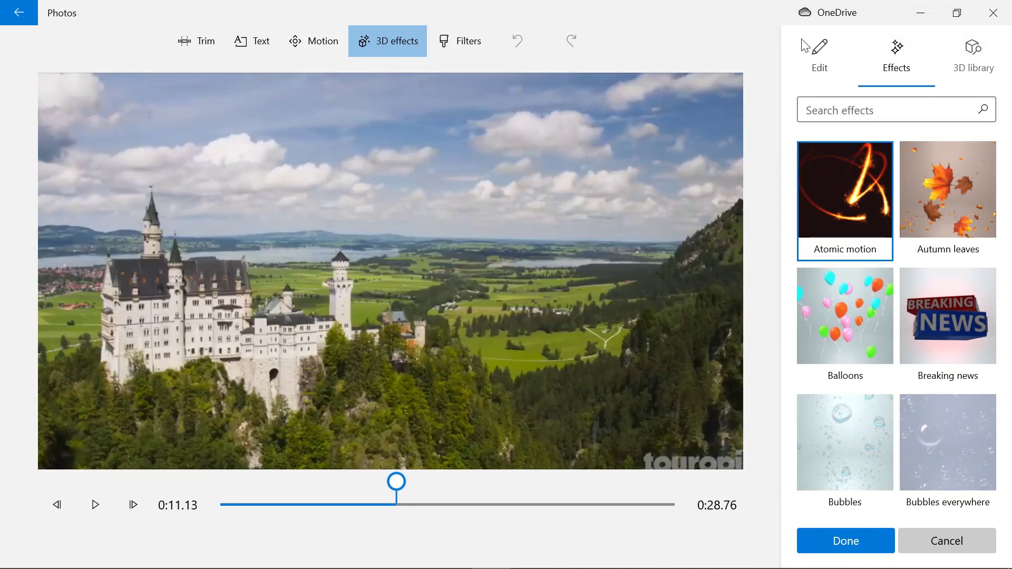
left_click(812, 67)
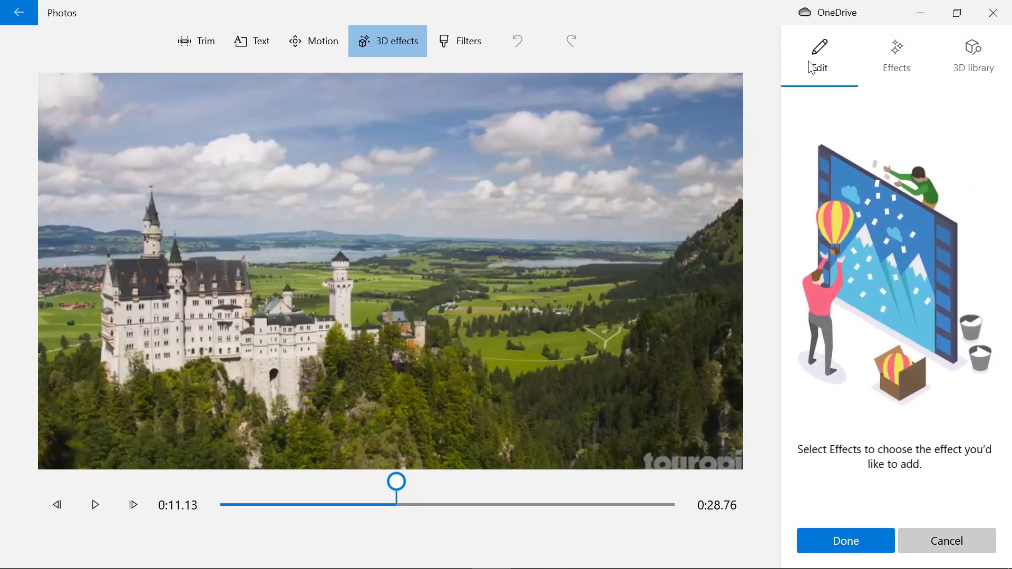
left_click(899, 76)
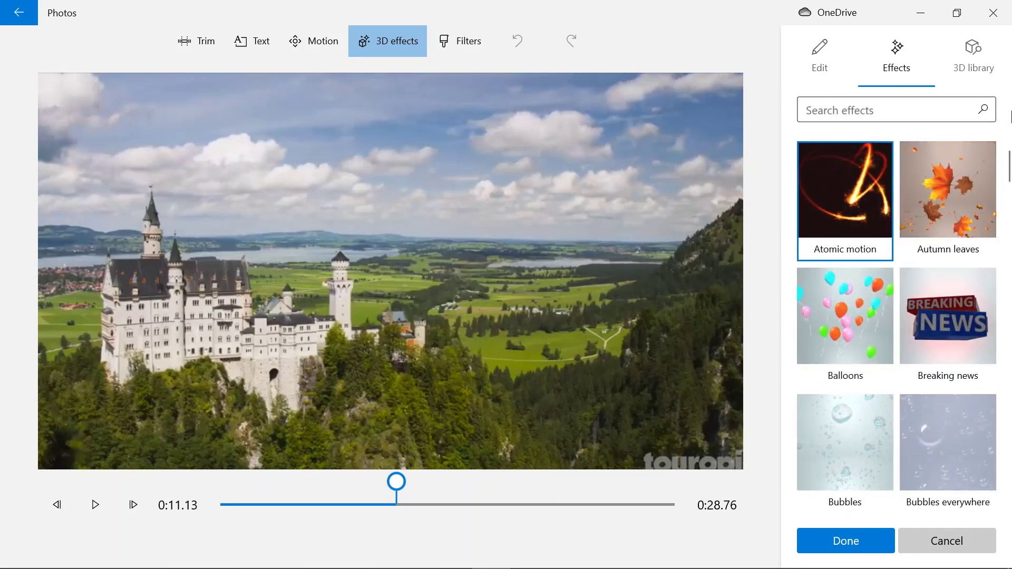
Step: Browse the 3D object library, then return to the clip's applied effects
left_click(979, 54)
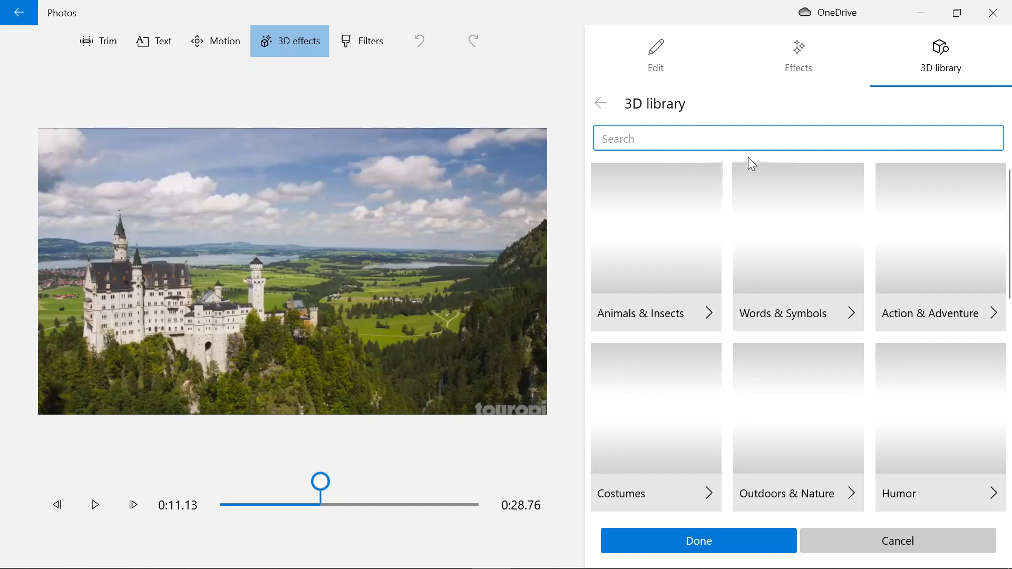
scroll(748, 158, "down", 10)
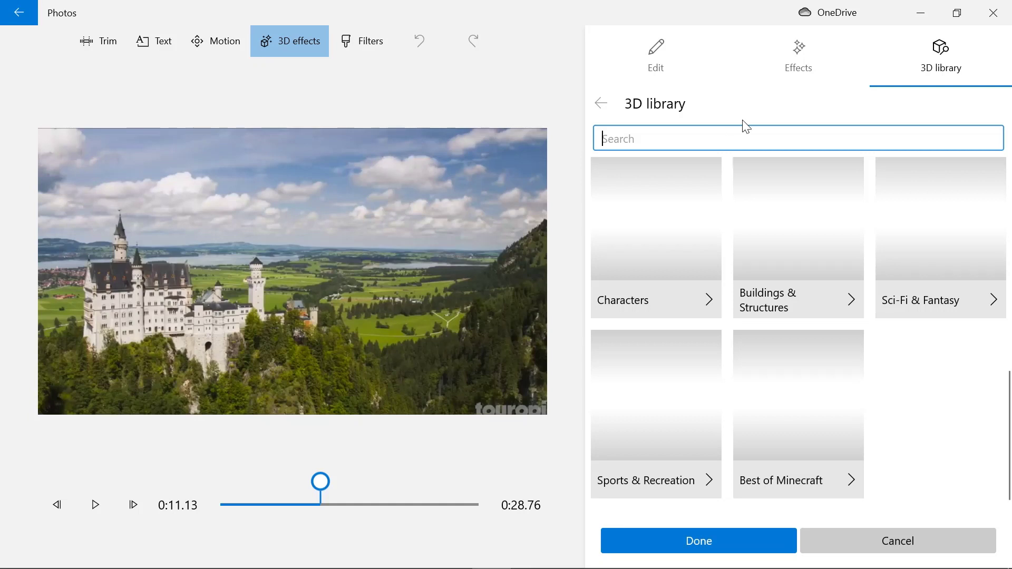
left_click(812, 71)
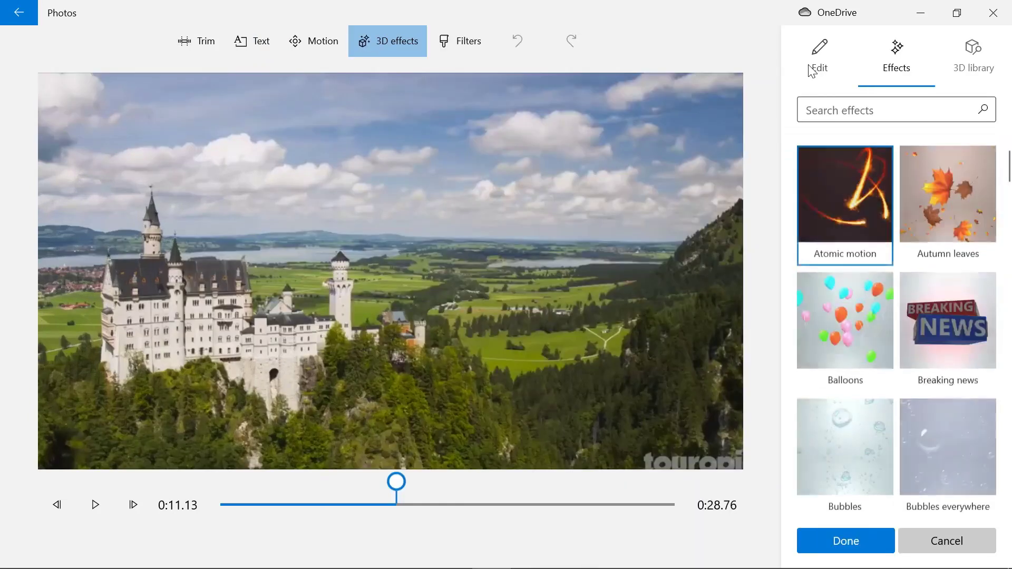
left_click(831, 82)
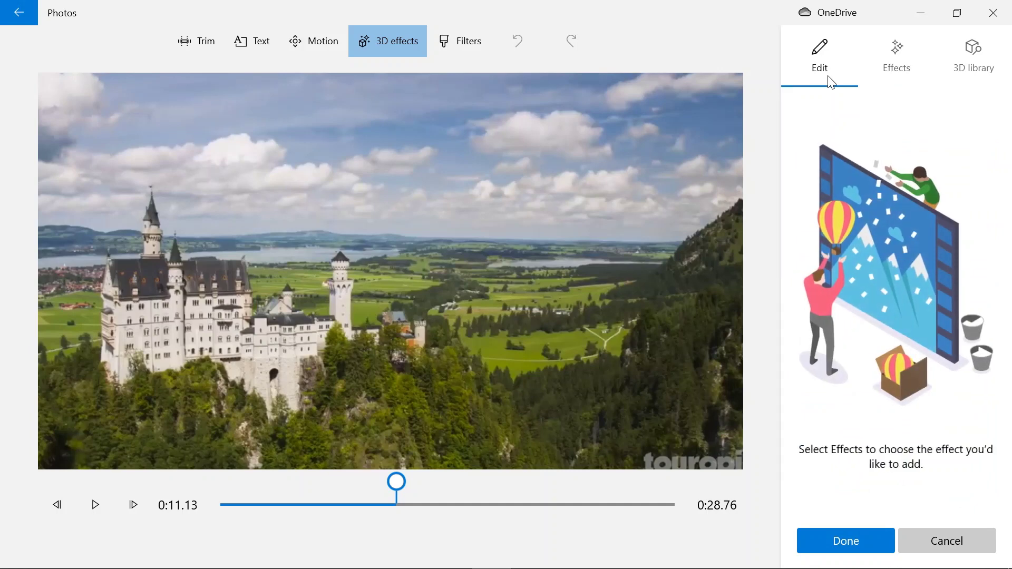
Step: Try the Balloons effect on the castle clip, adjust its volume, then remove it
left_click(926, 55)
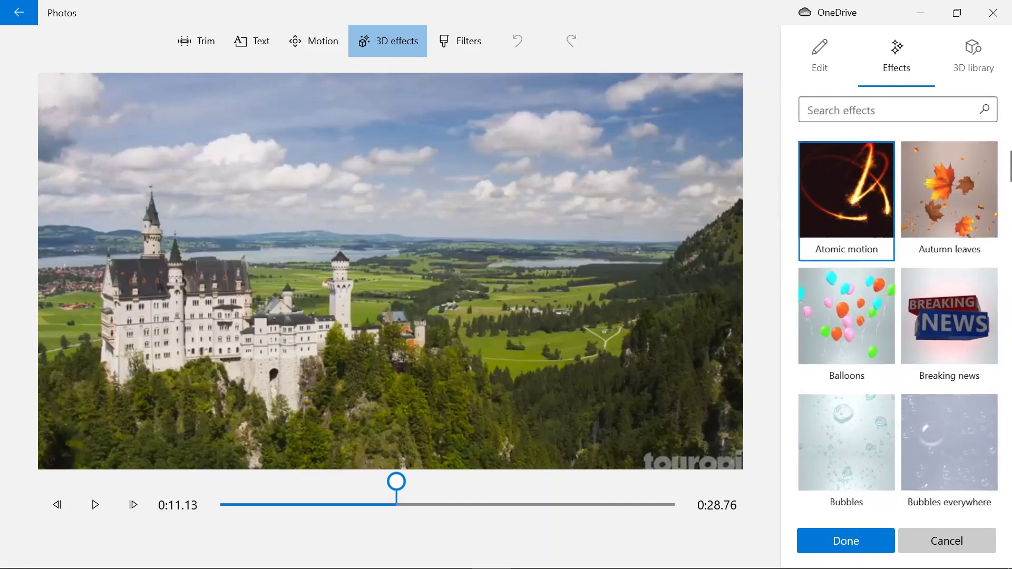
left_click(827, 330)
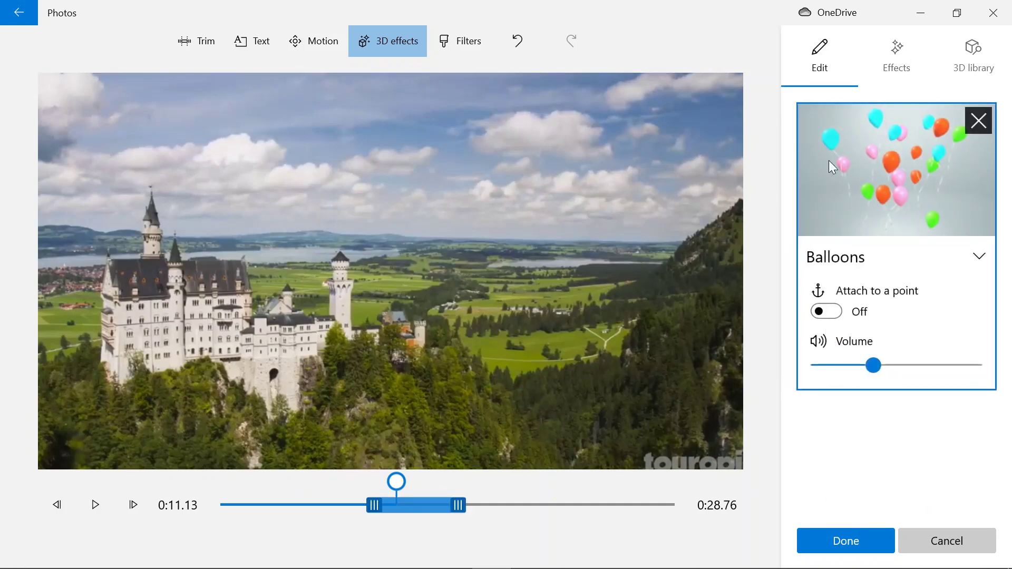
left_click_drag(910, 372, 889, 372)
left_click(977, 121)
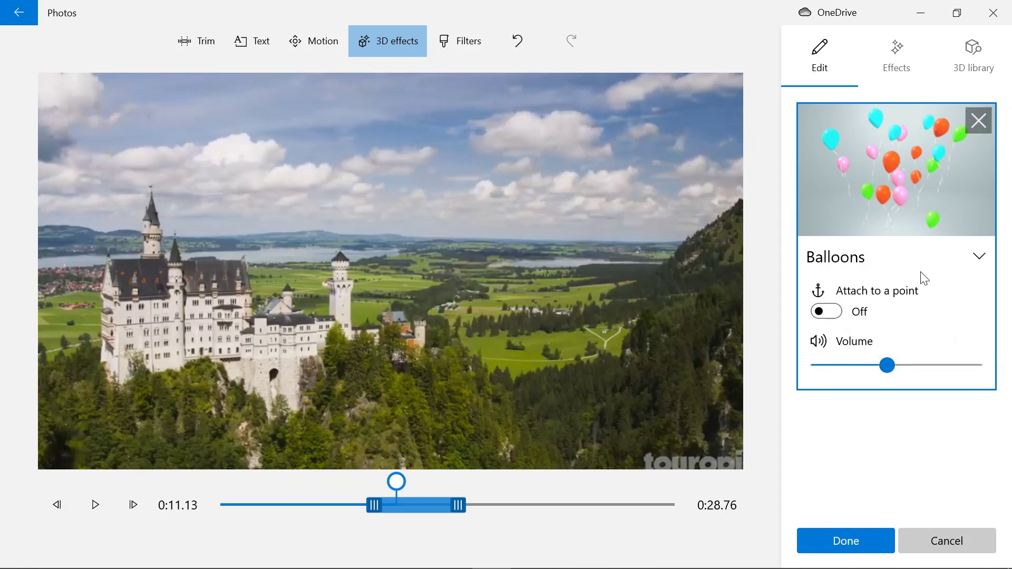
left_click(902, 79)
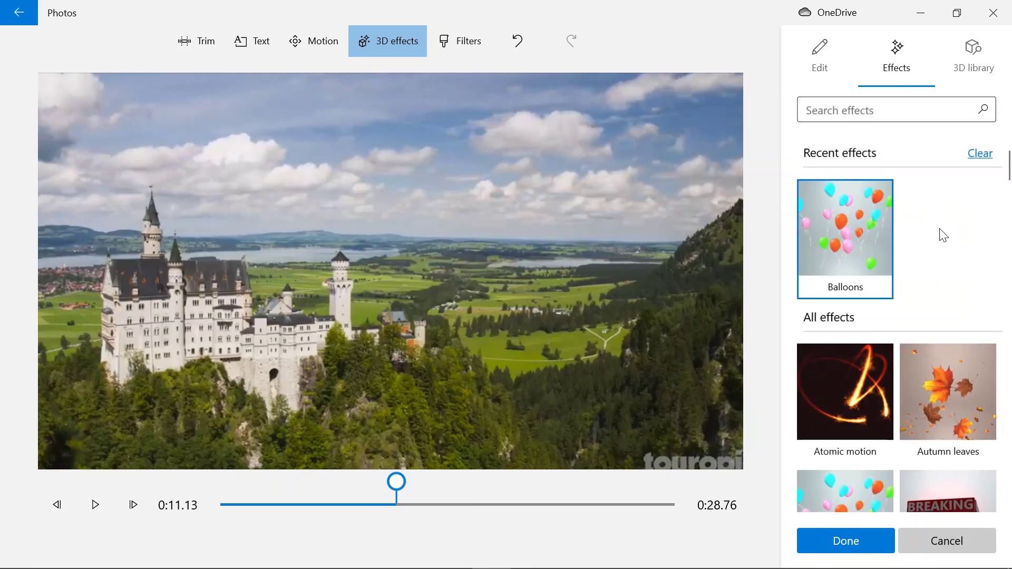
Step: Clear the recently used effects and scroll the gallery to Sci-fi portal and the snow effects
left_click(982, 158)
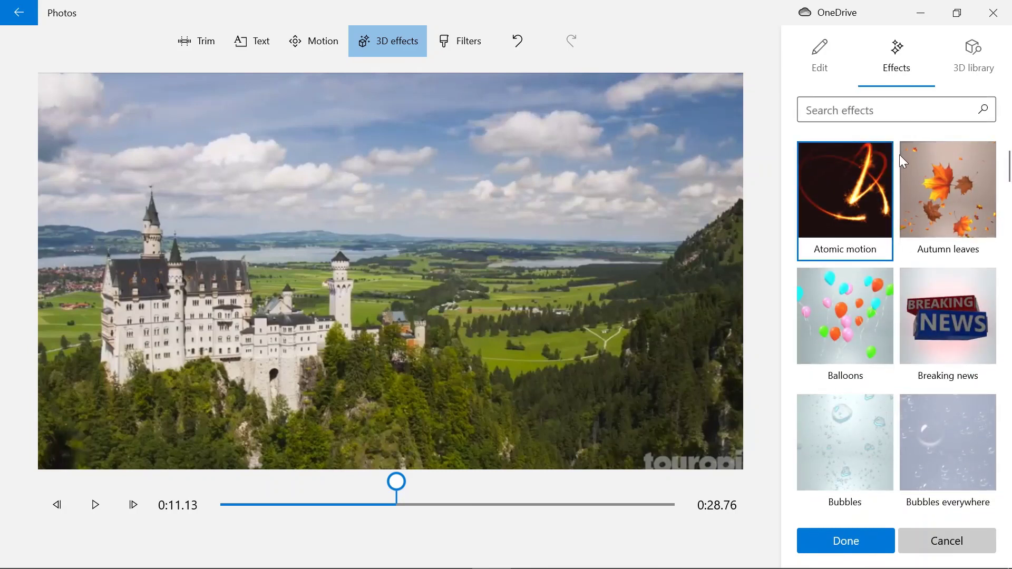
scroll(900, 154, "down", 5)
scroll(900, 155, "down", 15)
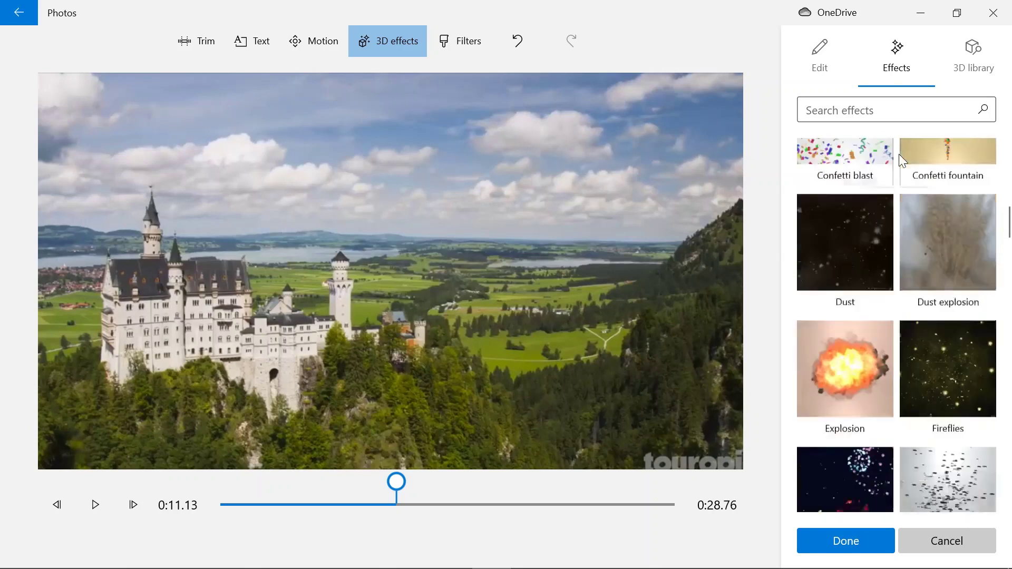
scroll(900, 158, "down", 14)
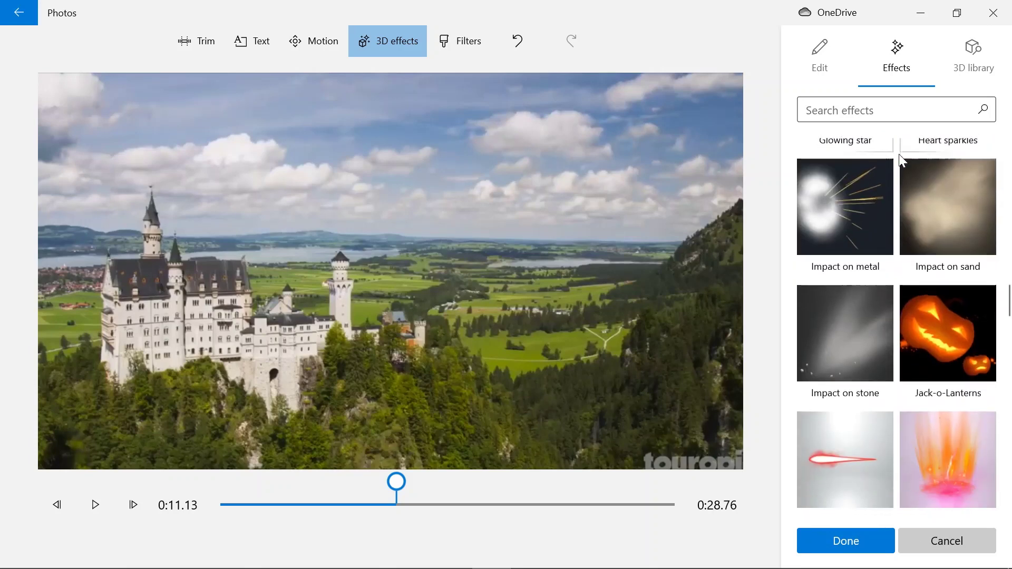
scroll(899, 155, "down", 14)
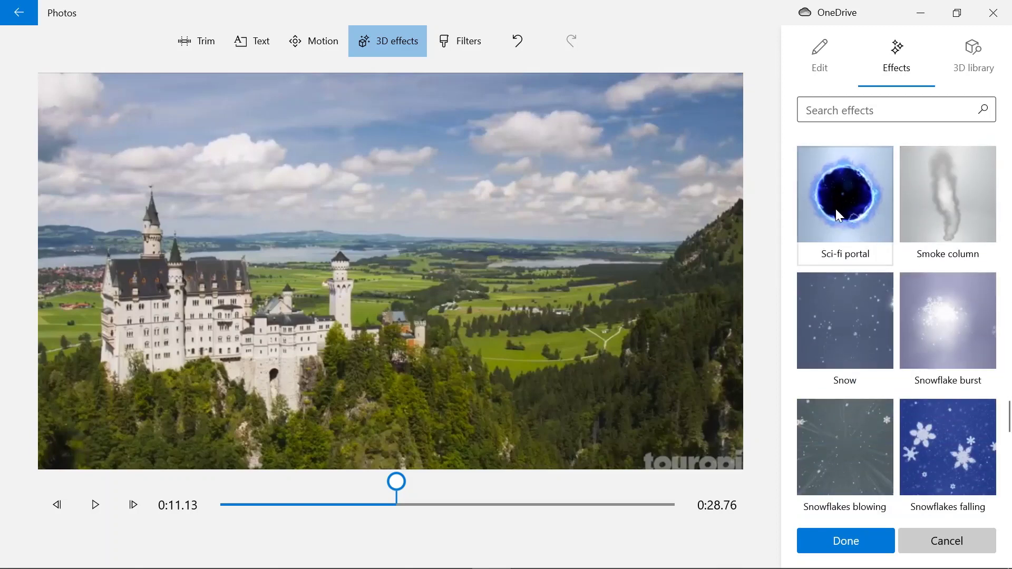
Step: Add the Sci-fi portal effect and place it in the upper-right sky
left_click(835, 201)
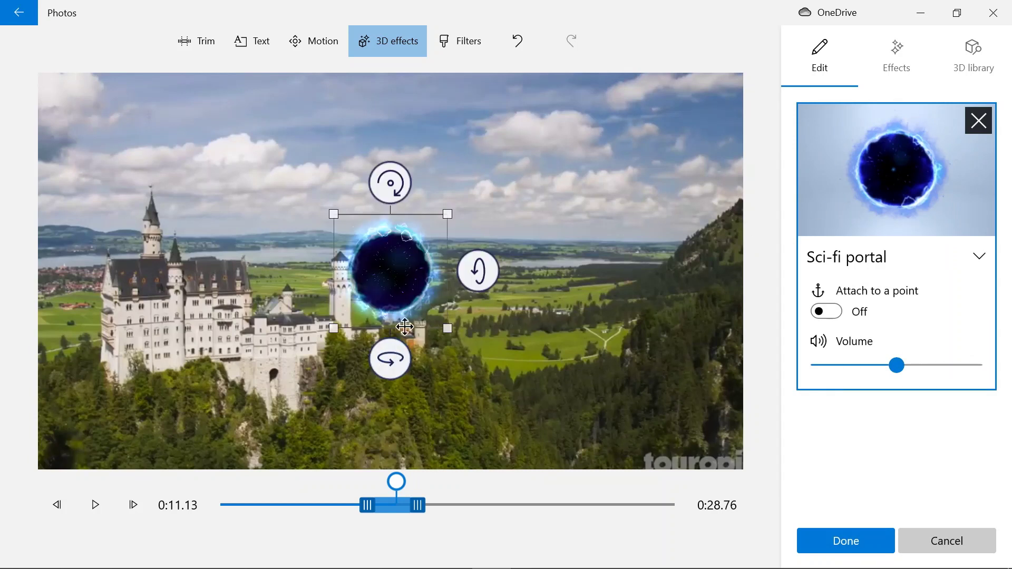
left_click_drag(468, 250, 598, 179)
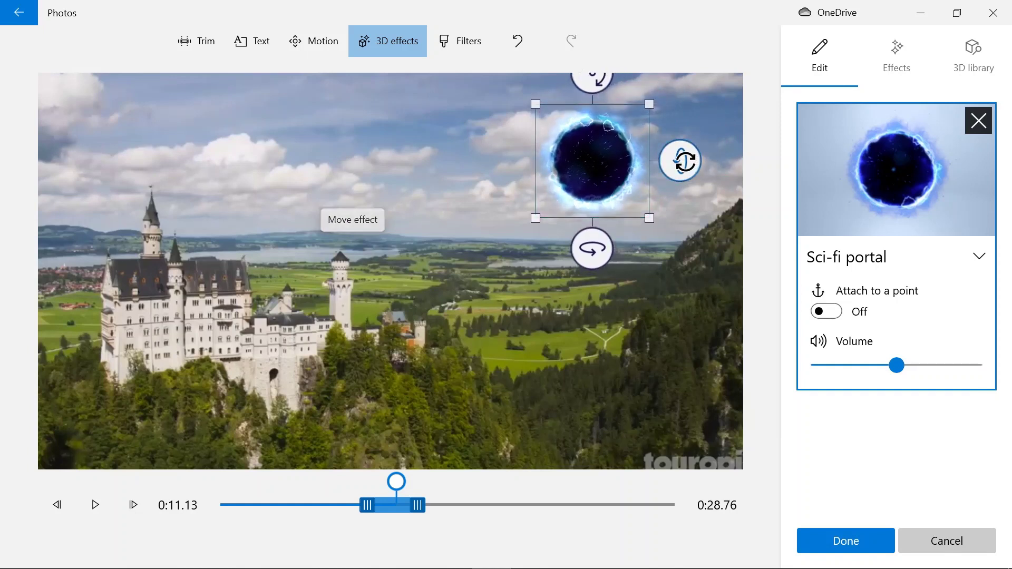
left_click_drag(682, 158, 718, 185)
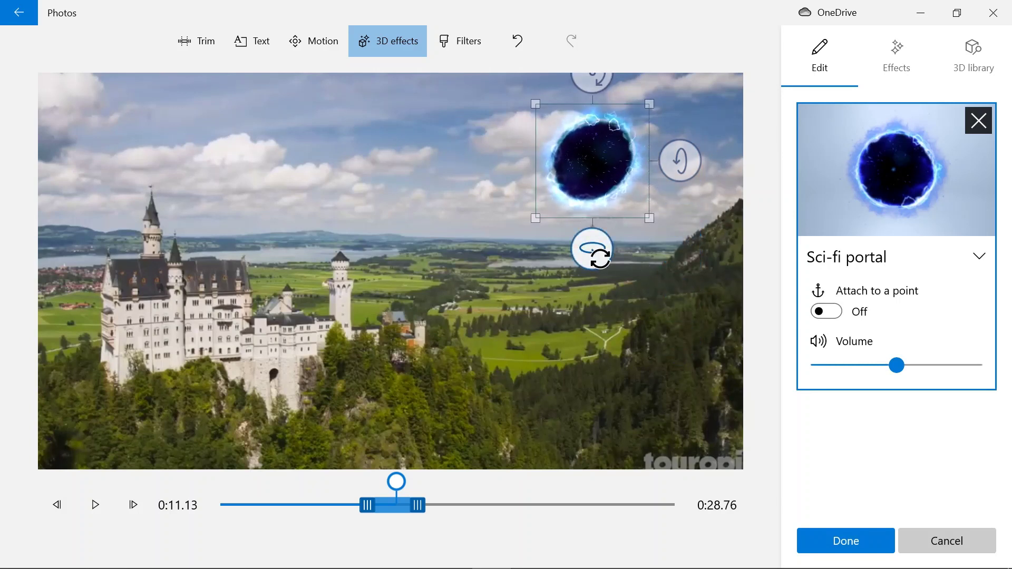
Step: Spin and tilt the portal to face forward, fine-tuning its height in the sky
left_click_drag(569, 261, 591, 258)
mouse_move(591, 81)
left_mouse_down()
mouse_move(642, 133)
mouse_move(625, 106)
mouse_move(584, 85)
left_mouse_up()
left_click_drag(689, 163, 708, 178)
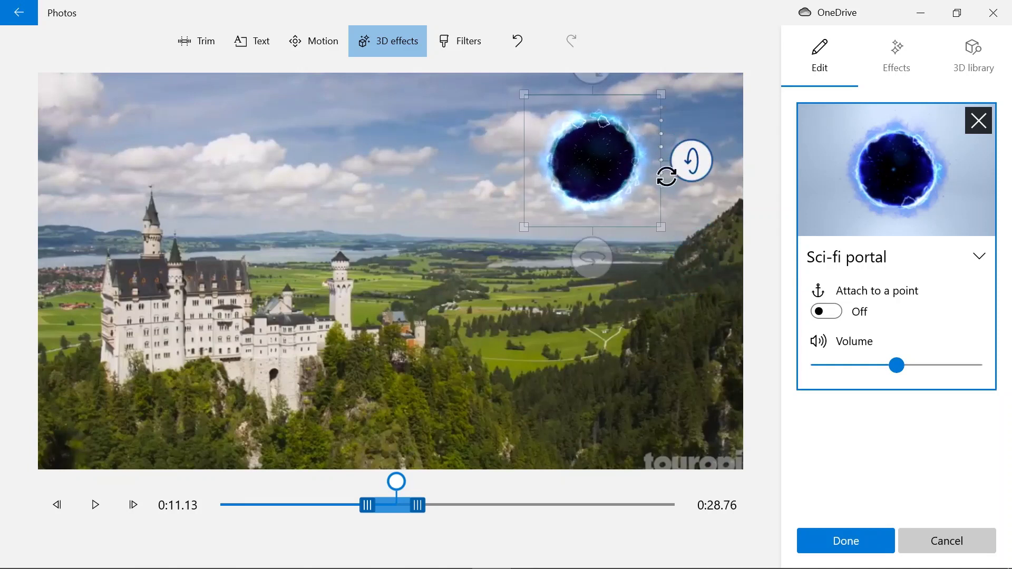
mouse_move(592, 260)
left_mouse_down()
mouse_move(617, 260)
mouse_move(585, 251)
left_mouse_up()
mouse_move(682, 149)
left_mouse_down()
mouse_move(681, 128)
mouse_move(683, 138)
left_mouse_up()
left_click_drag(603, 146, 604, 176)
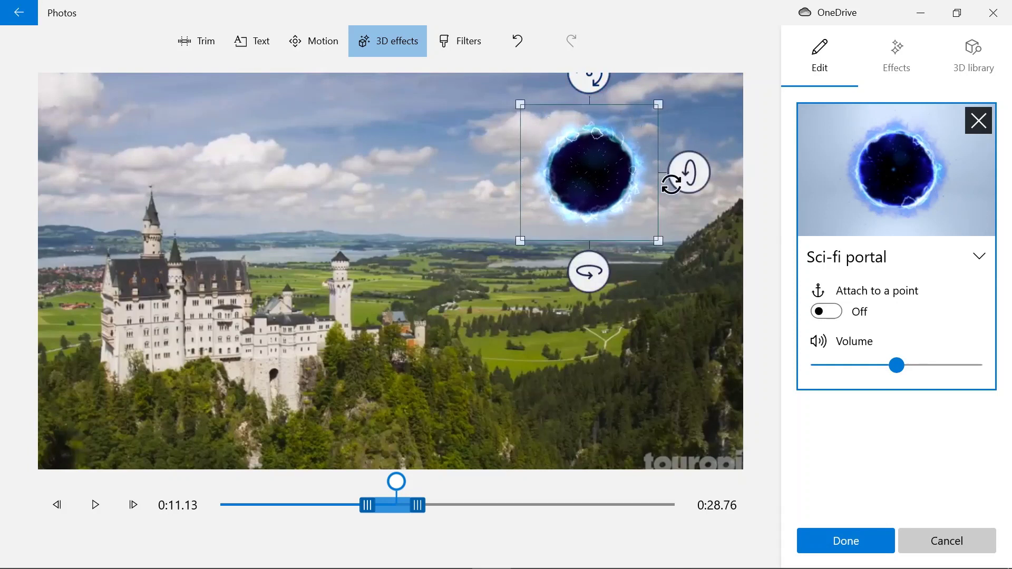
left_click_drag(689, 164, 689, 158)
left_click_drag(601, 169, 606, 147)
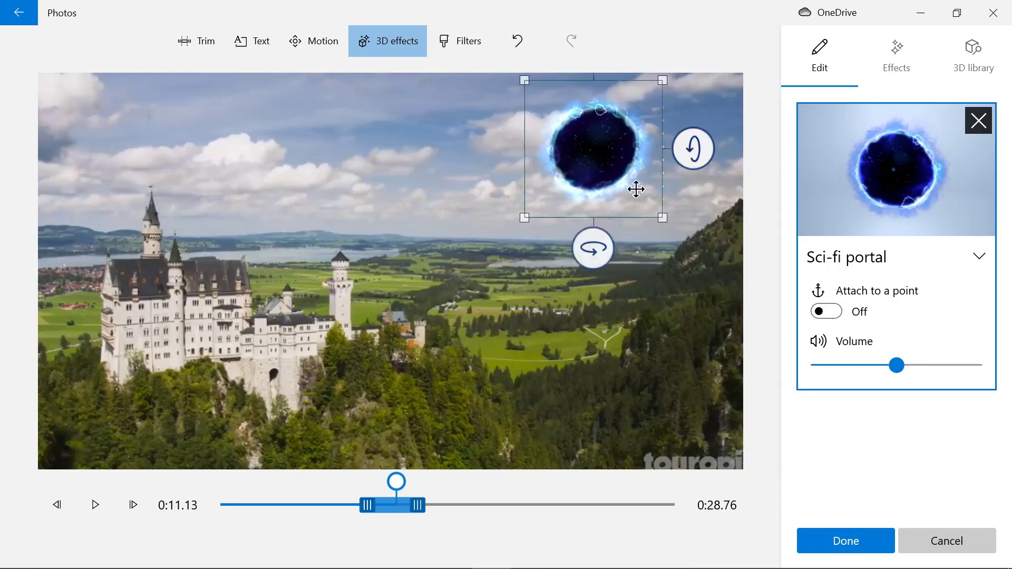
mouse_move(693, 153)
left_mouse_down()
mouse_move(691, 178)
mouse_move(695, 153)
left_mouse_up()
mouse_move(587, 253)
left_mouse_down()
mouse_move(592, 240)
mouse_move(612, 242)
mouse_move(580, 243)
left_mouse_up()
mouse_move(681, 165)
left_mouse_down()
mouse_move(685, 124)
mouse_move(687, 160)
left_mouse_up()
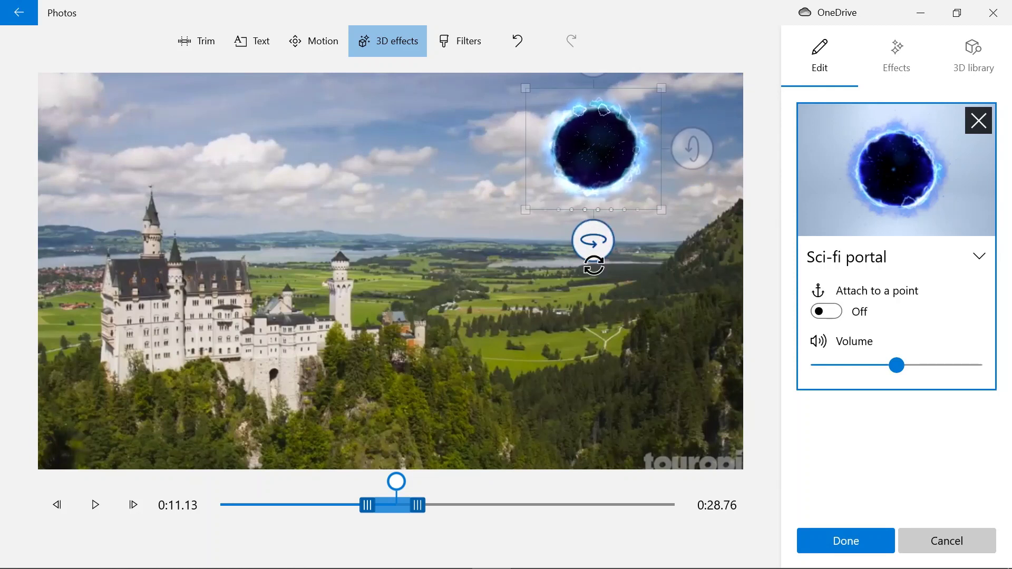
left_click_drag(398, 480, 389, 481)
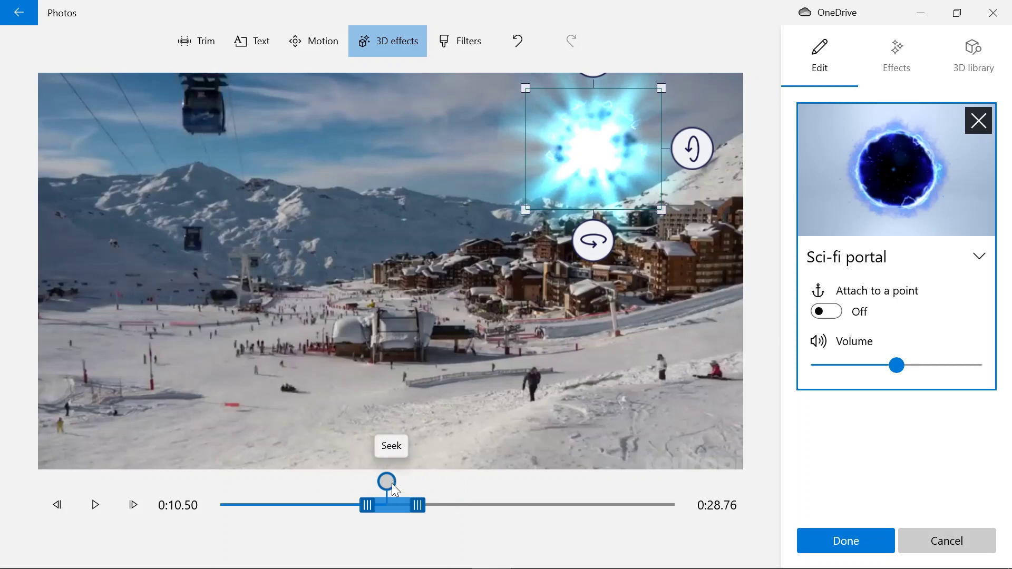
Step: Scrub to the castle scene near 0:10.90 and lengthen the portal's duration
left_click(391, 483)
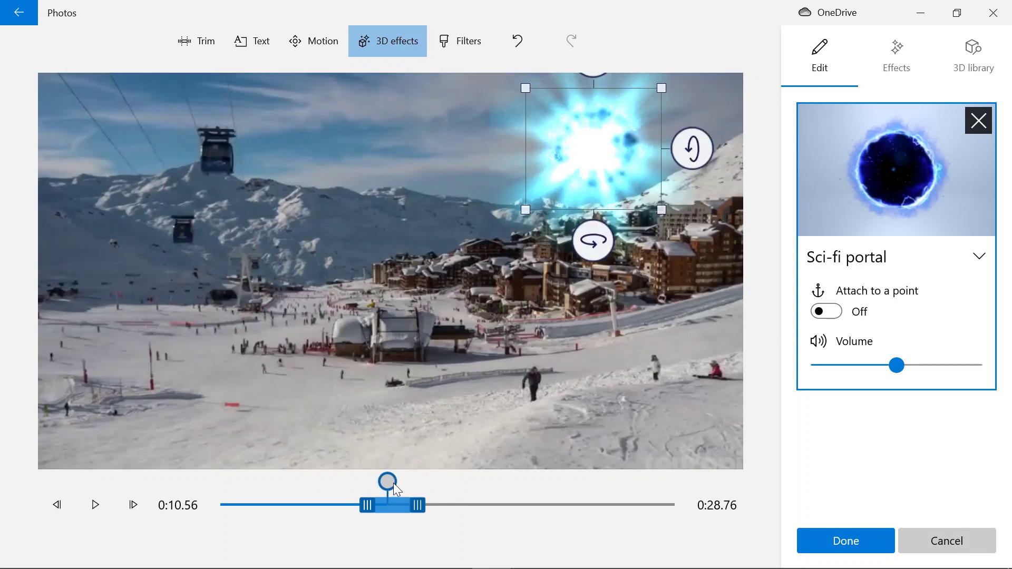
left_click_drag(395, 486, 398, 484)
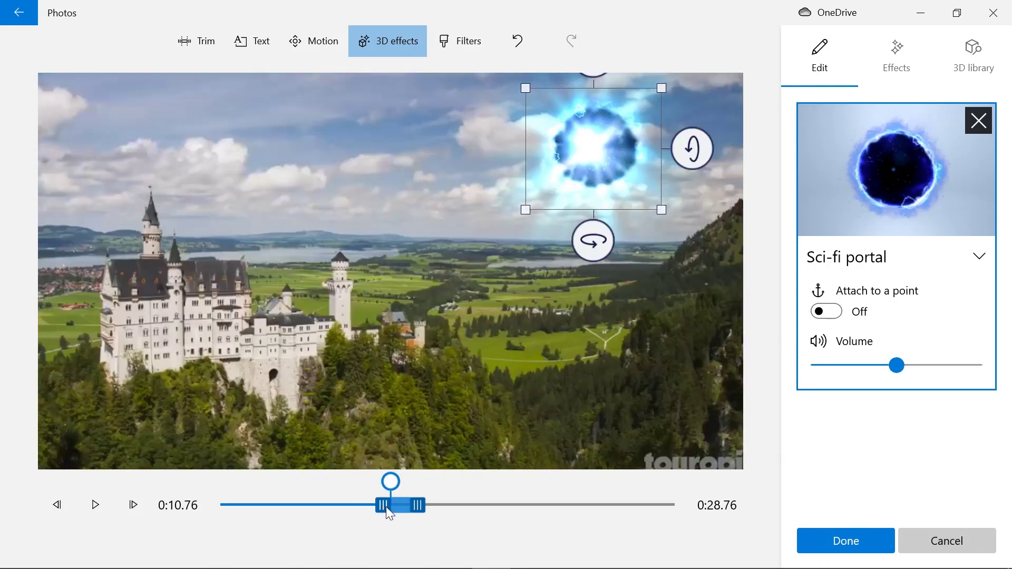
left_click_drag(432, 508, 445, 508)
mouse_move(407, 487)
left_mouse_down()
mouse_move(446, 482)
mouse_move(378, 477)
mouse_move(406, 479)
left_mouse_up()
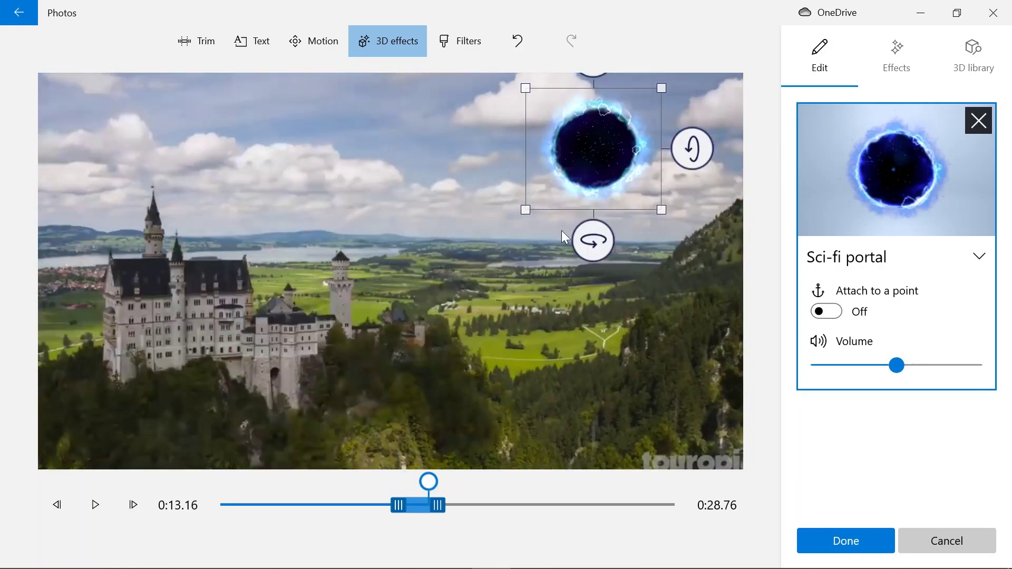
Step: Resize the portal box and settle it small in the upper-right sky
left_click_drag(525, 210, 179, 448)
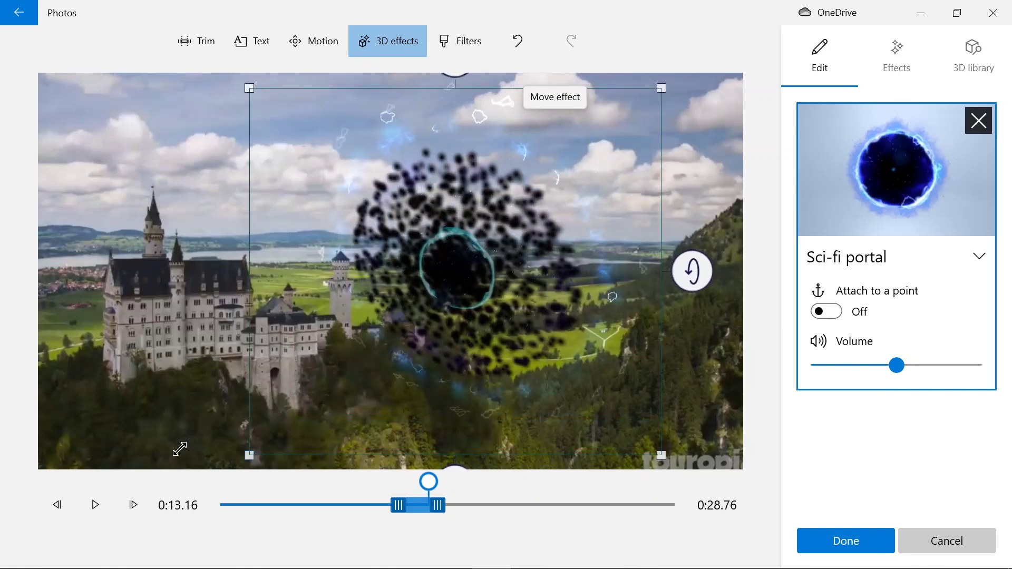
left_click_drag(485, 271, 558, 177)
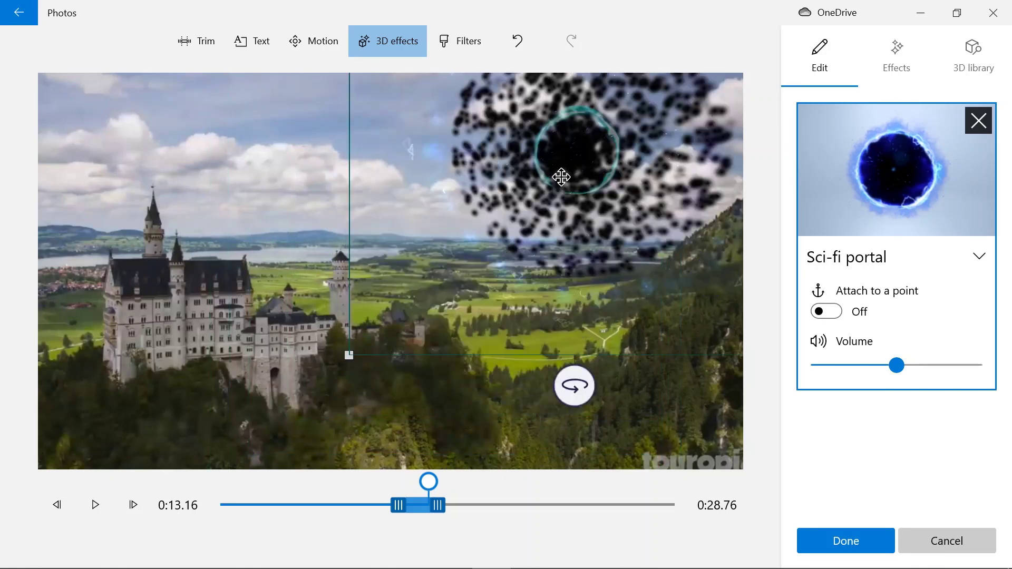
left_click_drag(346, 355, 177, 505)
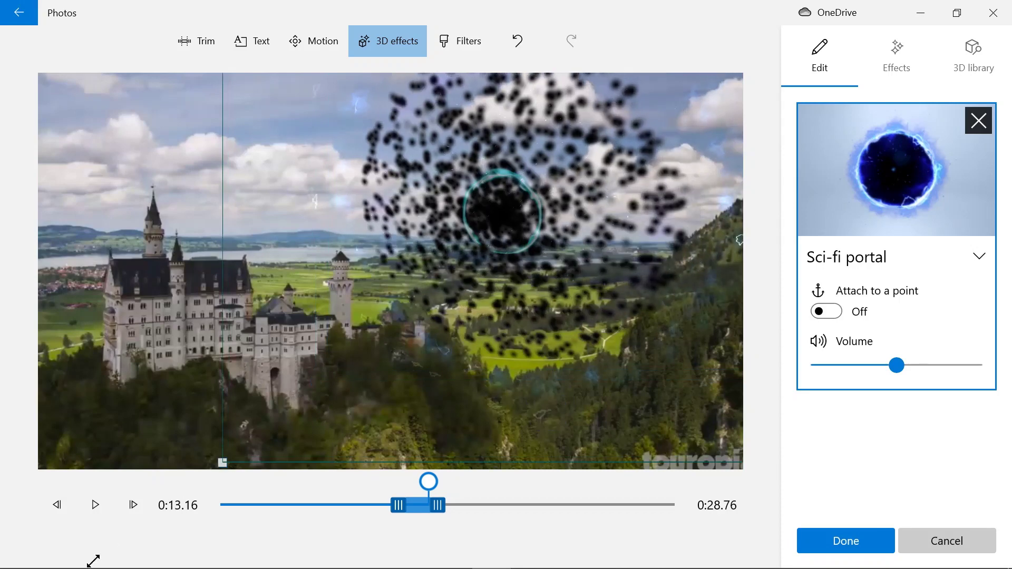
left_click_drag(93, 560, 506, 232)
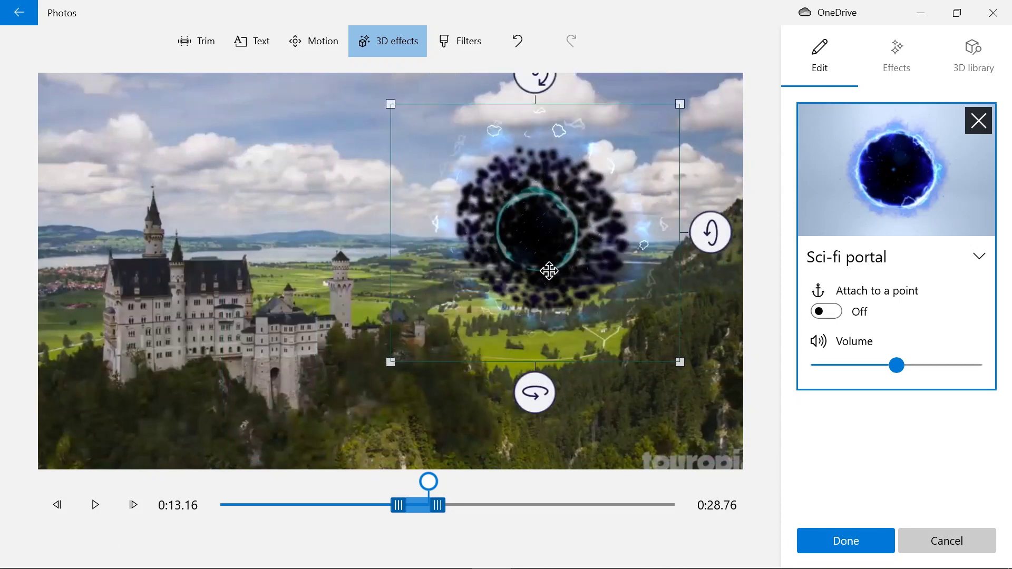
left_click_drag(391, 362, 559, 205)
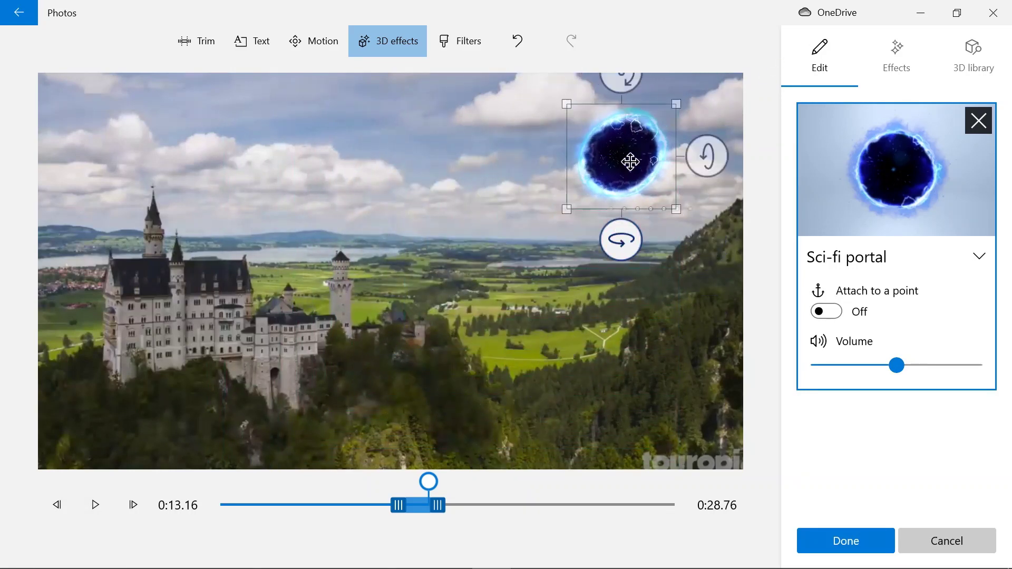
left_click_drag(430, 481, 161, 491)
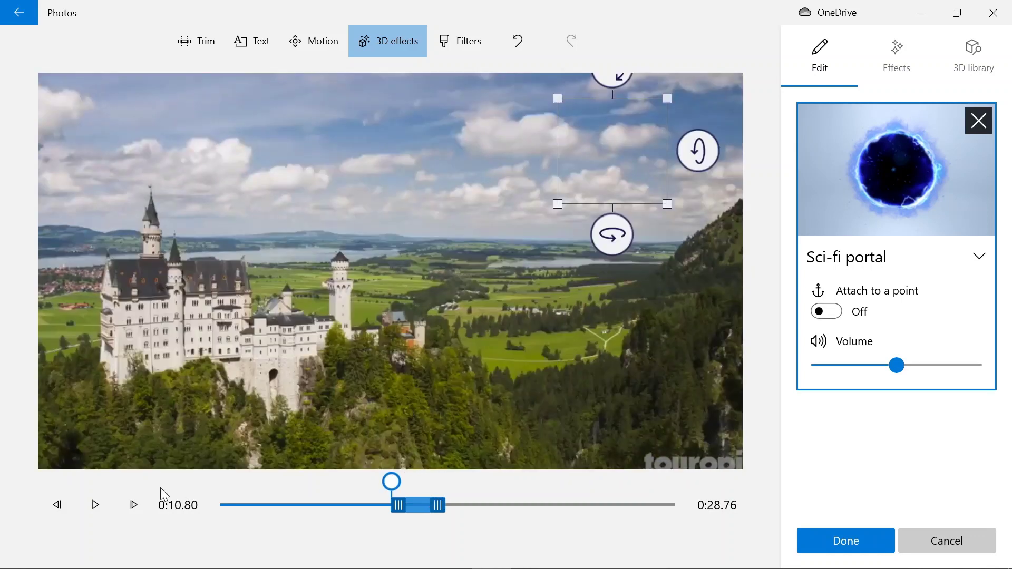
Step: Play the clip to preview the portal, then stop and return to 0:13.26
left_click(108, 501)
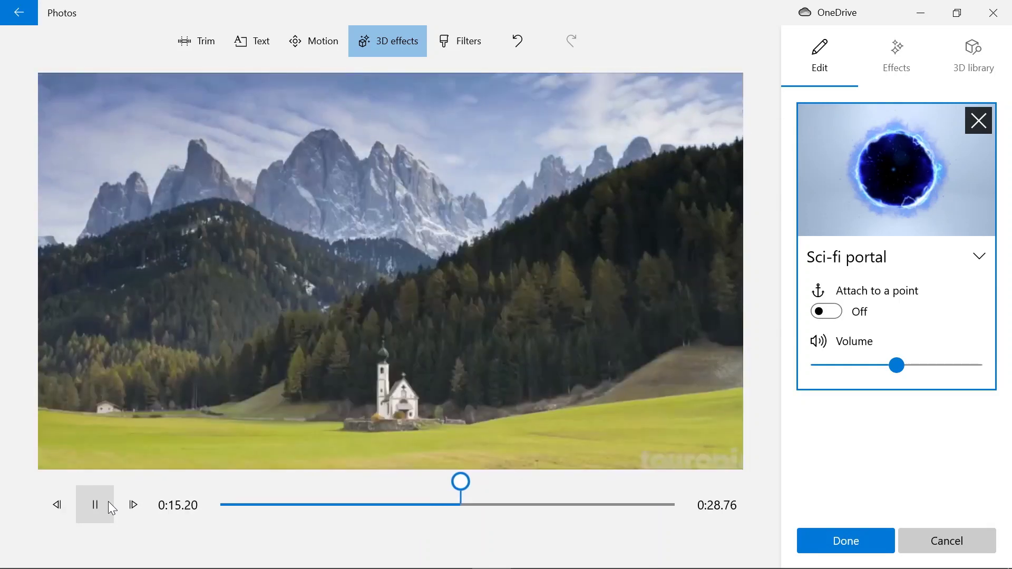
left_click(111, 507)
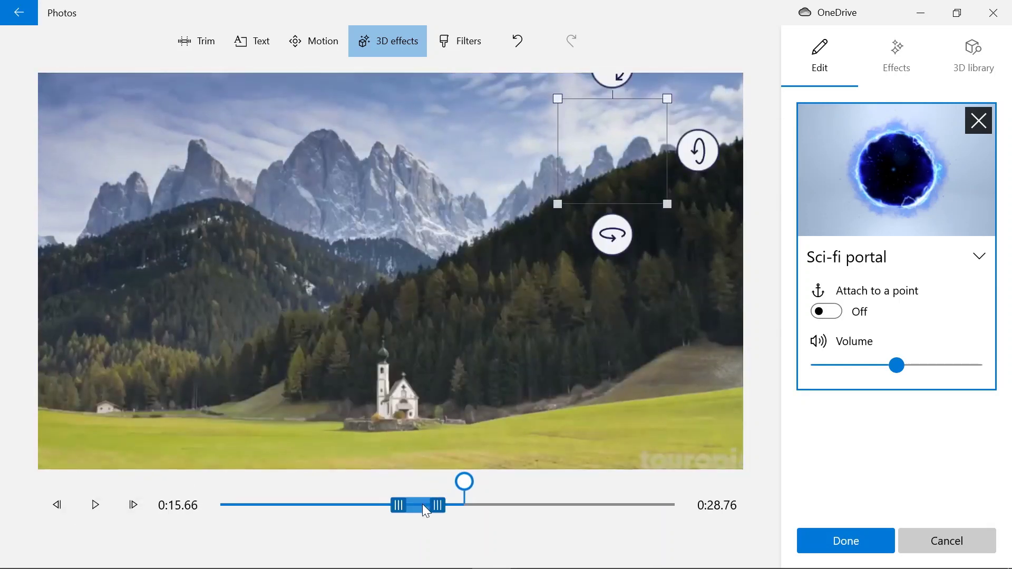
left_click_drag(465, 482, 434, 482)
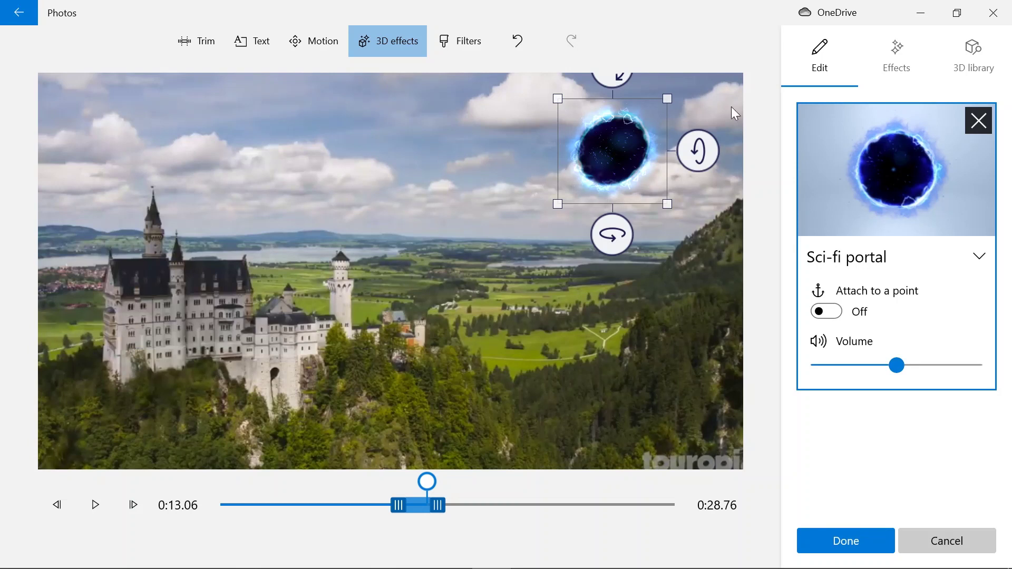
Step: Delete the Sci-fi portal effect and scroll back through the 3D effects gallery
left_click(976, 122)
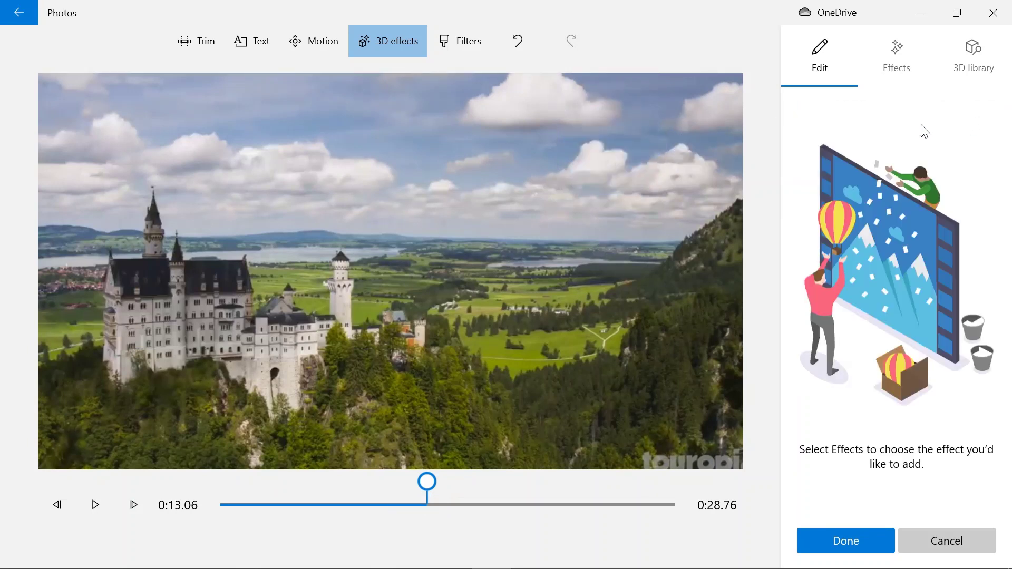
left_click(897, 58)
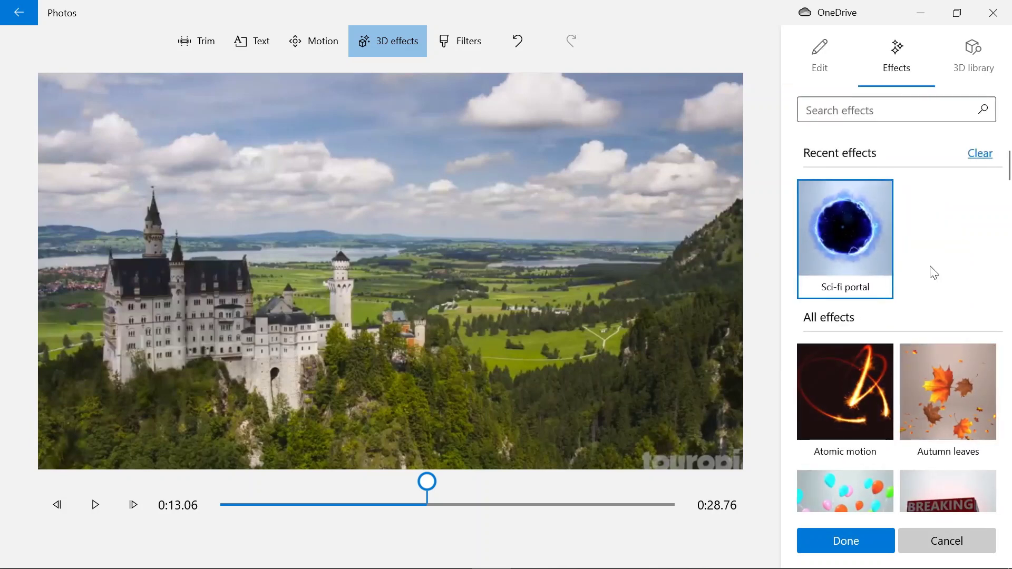
scroll(922, 252, "down", 5)
scroll(922, 251, "down", 6)
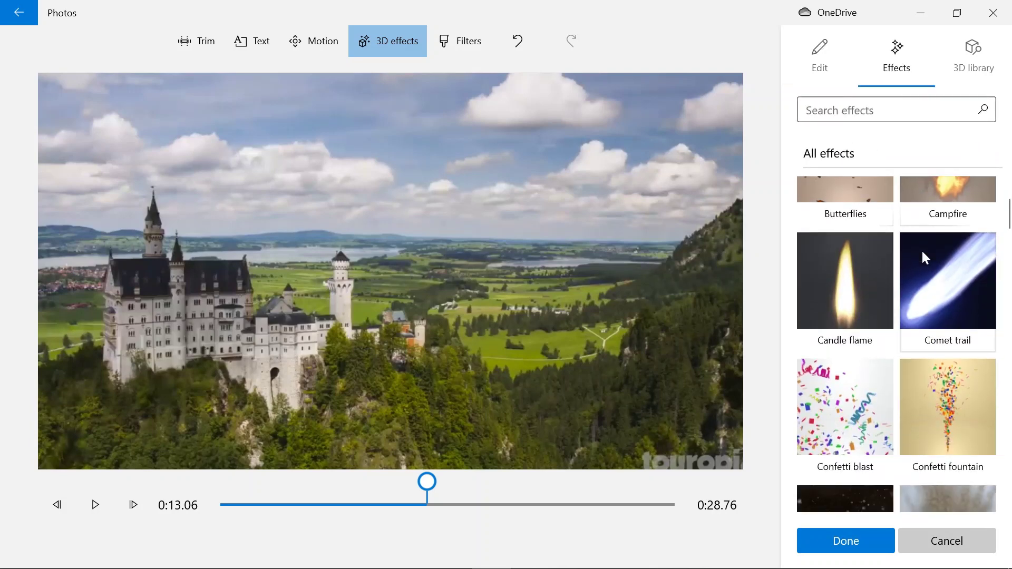
scroll(922, 257, "down", 4)
scroll(927, 257, "down", 6)
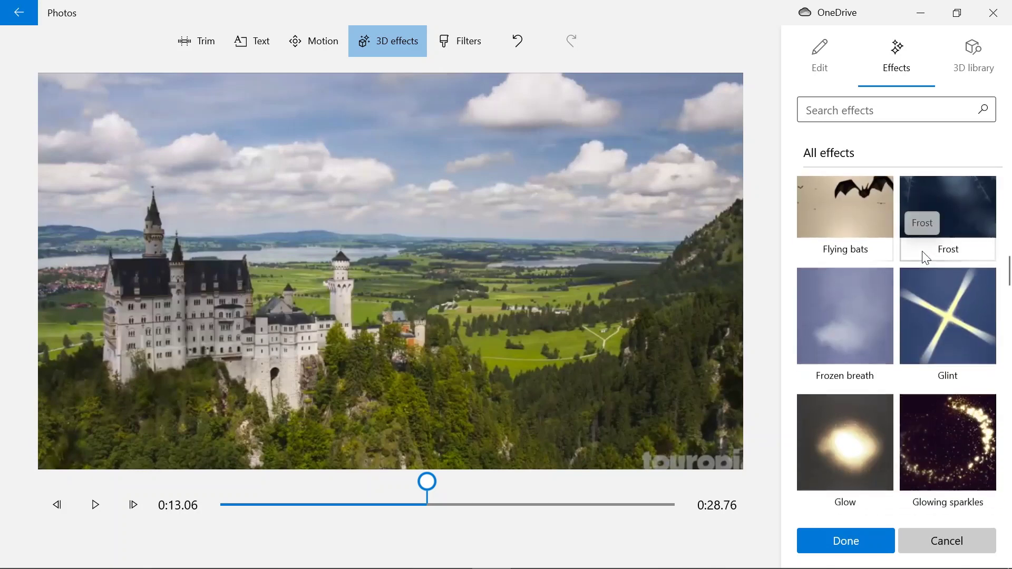
scroll(922, 249, "down", 4)
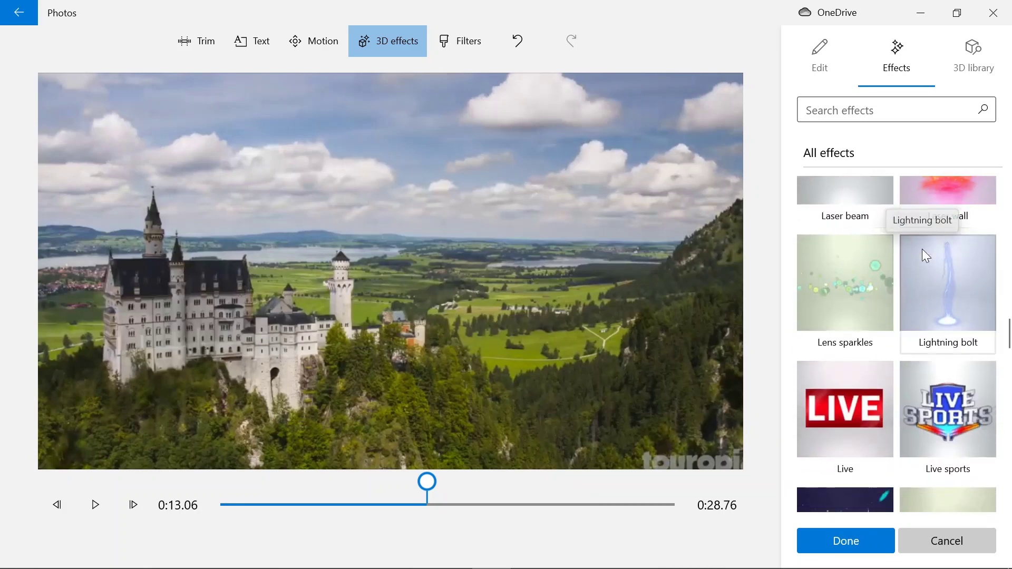
scroll(922, 249, "up", 10)
scroll(923, 248, "up", 8)
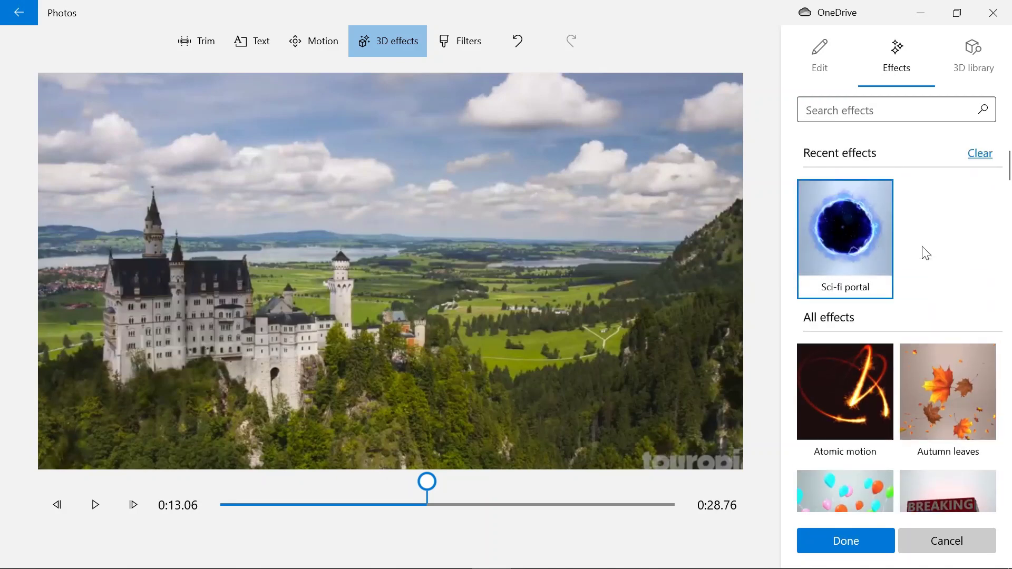
Step: Leave 3D effects and preview Classic, Adventure, Pearl, Denim and Iceberg on the 12.2 clip
left_click(876, 540)
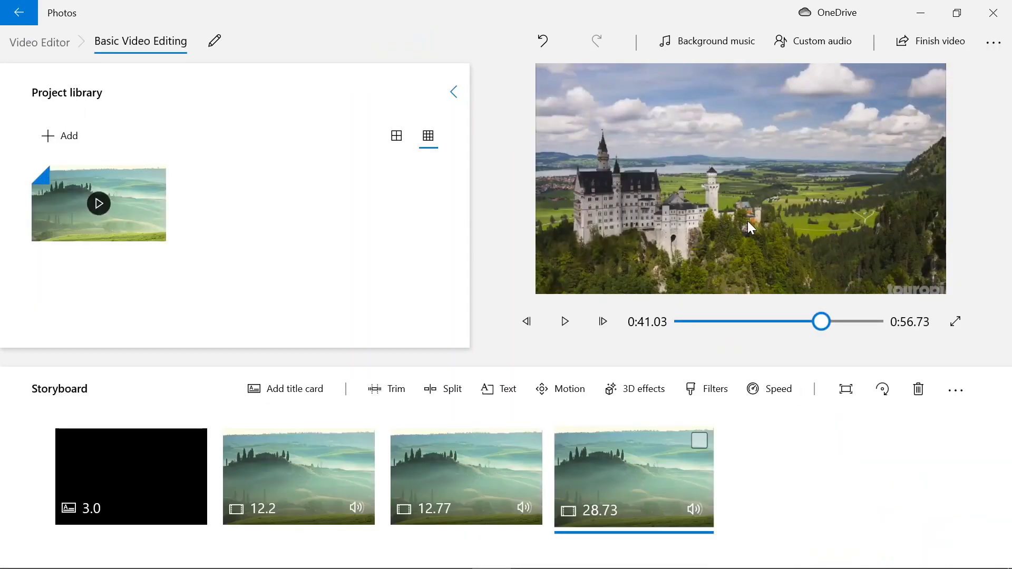
left_click(297, 468)
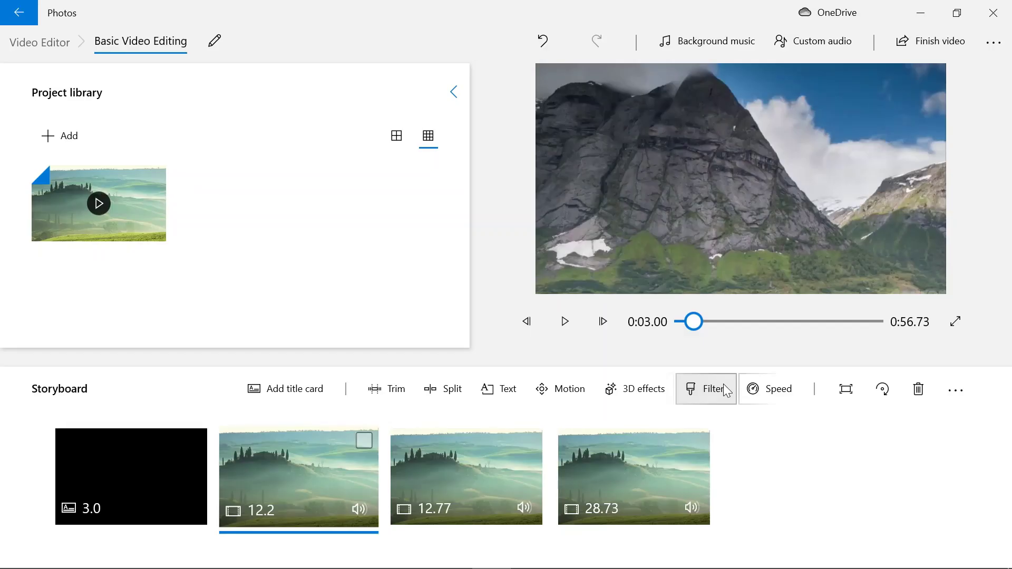
left_click(723, 390)
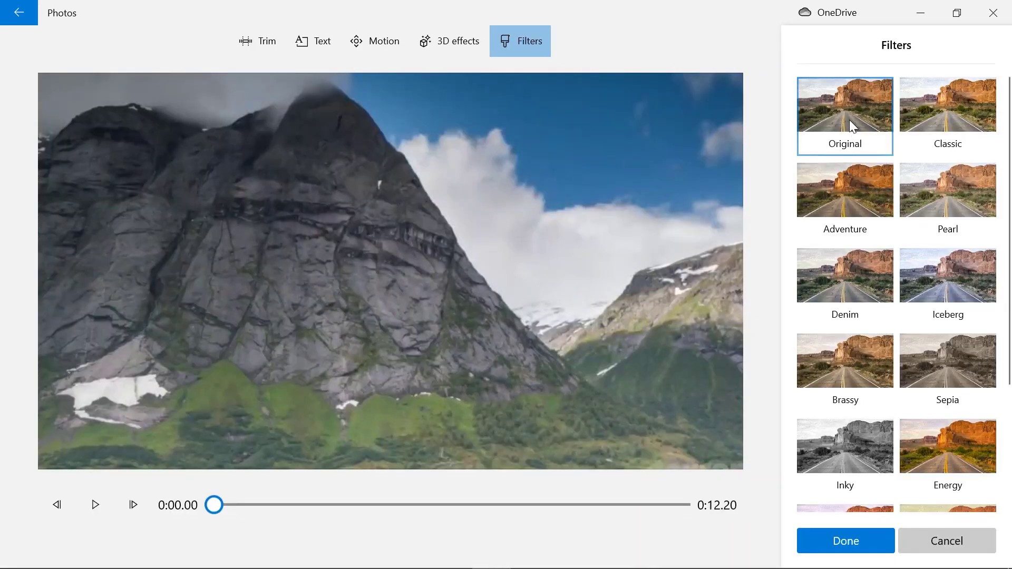
left_click(945, 111)
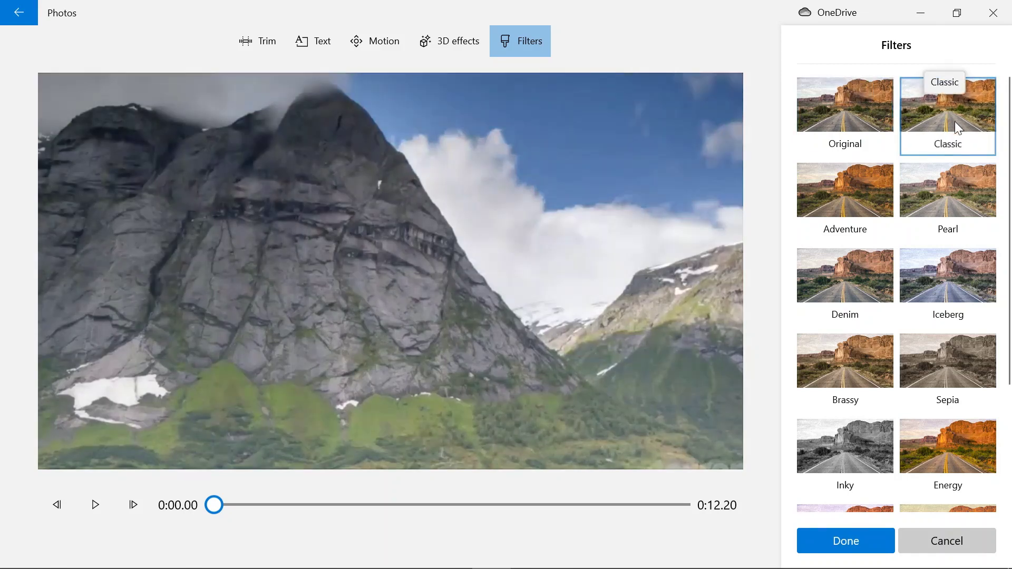
left_click(801, 225)
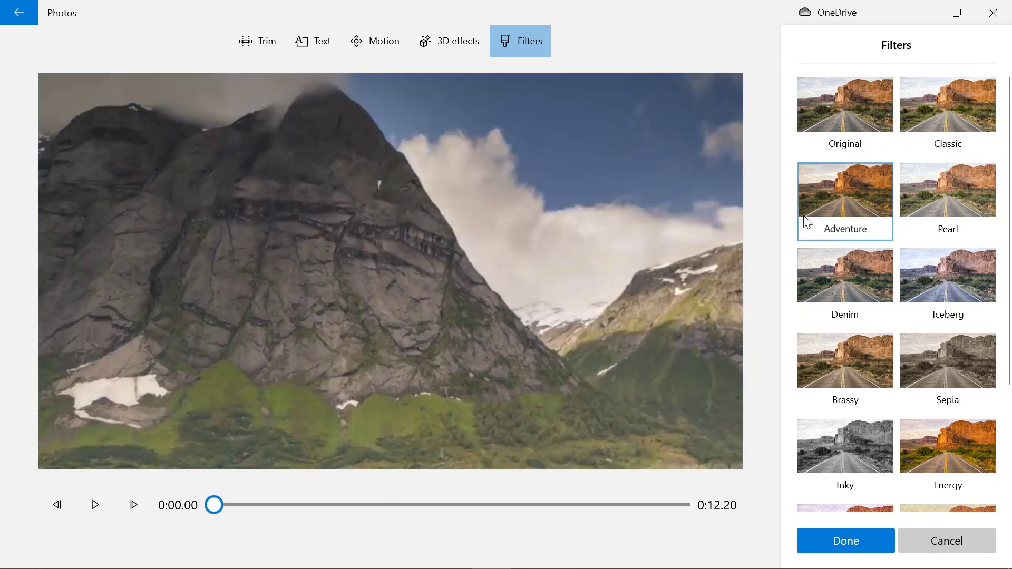
left_click(943, 201)
left_click(852, 290)
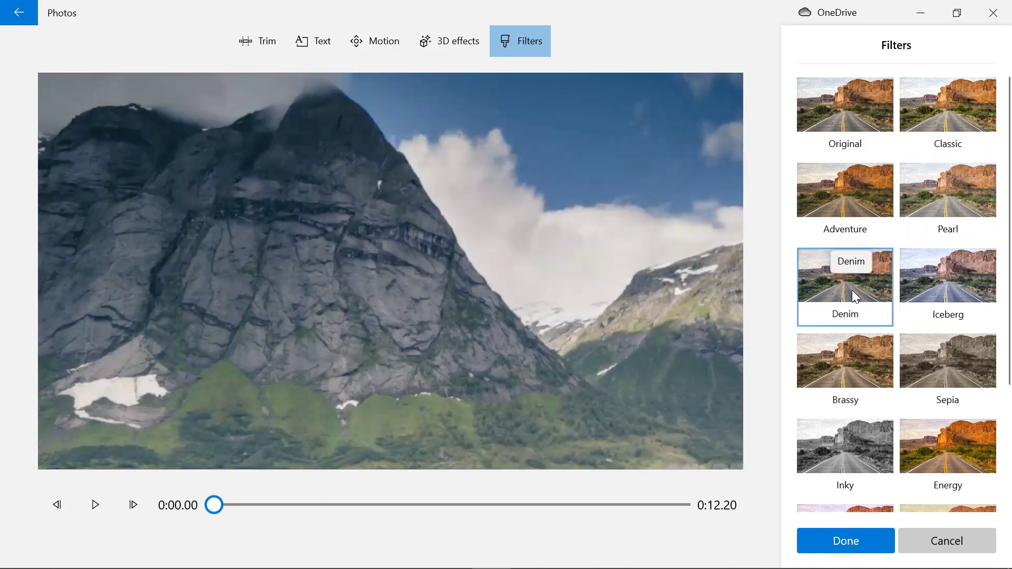
left_click(956, 287)
Step: Preview Brassy, Sepia, Inky, Energy, Joy, Loved, Pixel and Arcade, then settle on Adventure
left_click(887, 351)
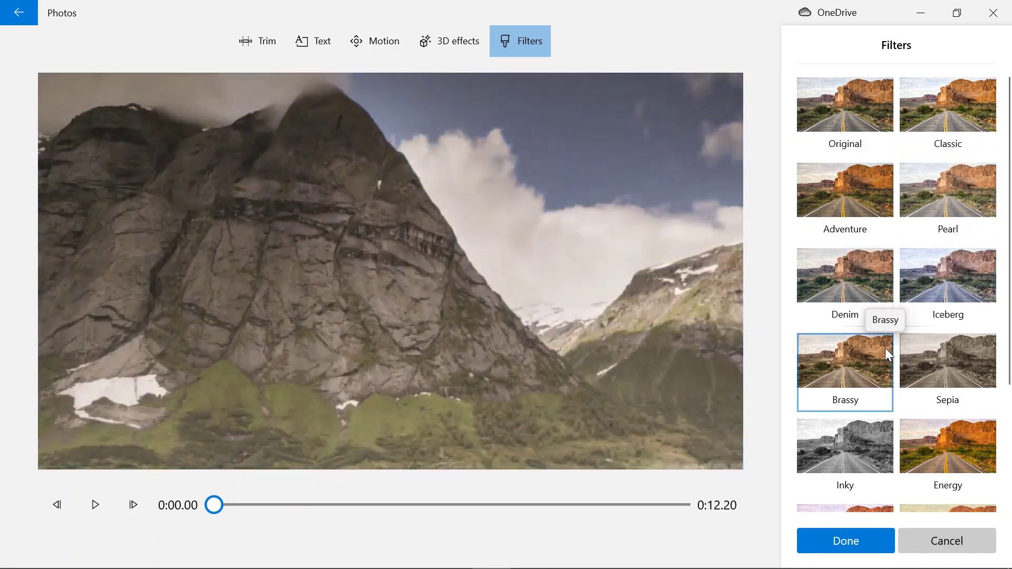
left_click(949, 364)
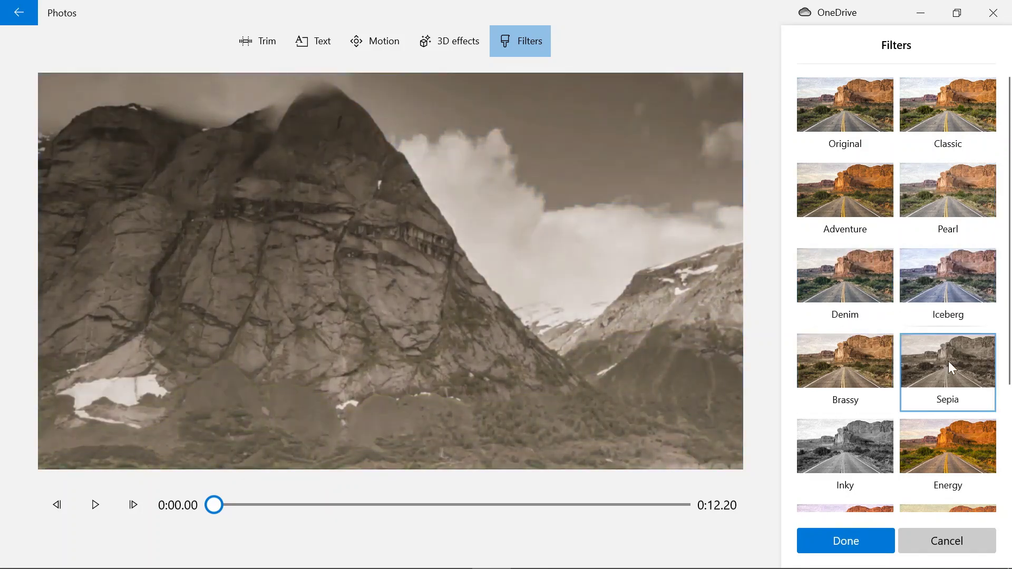
scroll(948, 362, "down", 1)
left_click(862, 388)
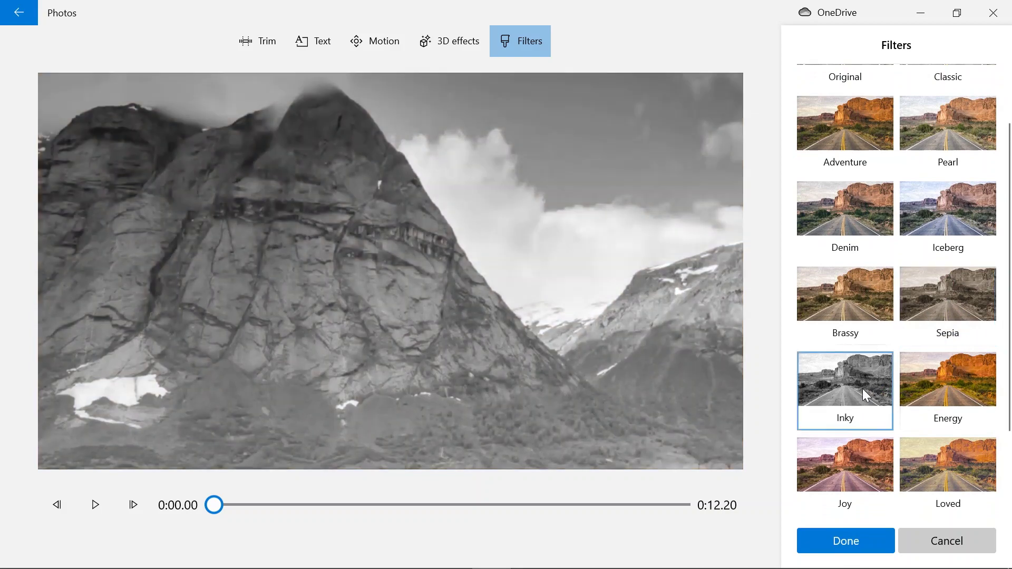
left_click(960, 373)
scroll(907, 276, "down", 2)
left_click(862, 360)
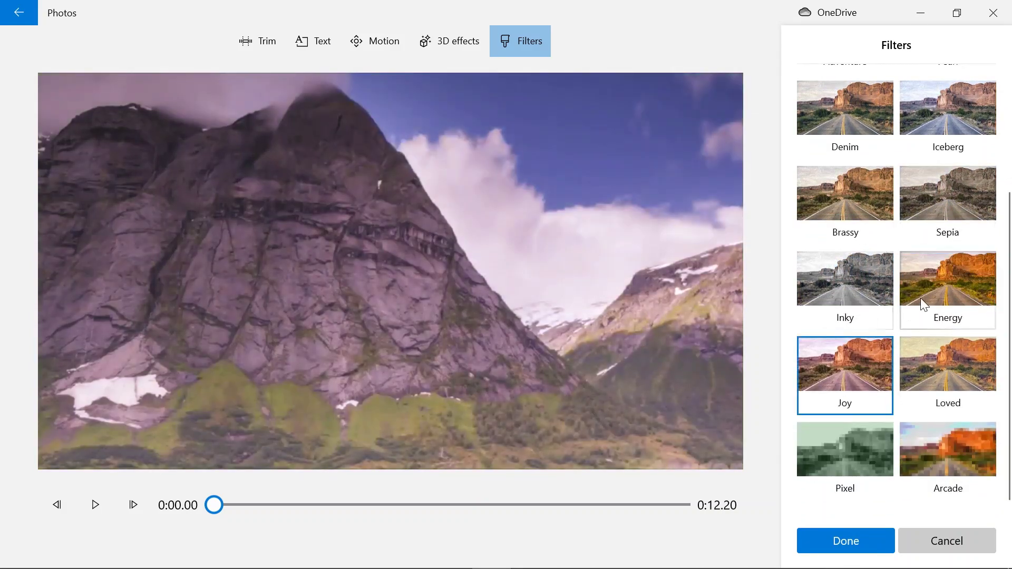
left_click(934, 375)
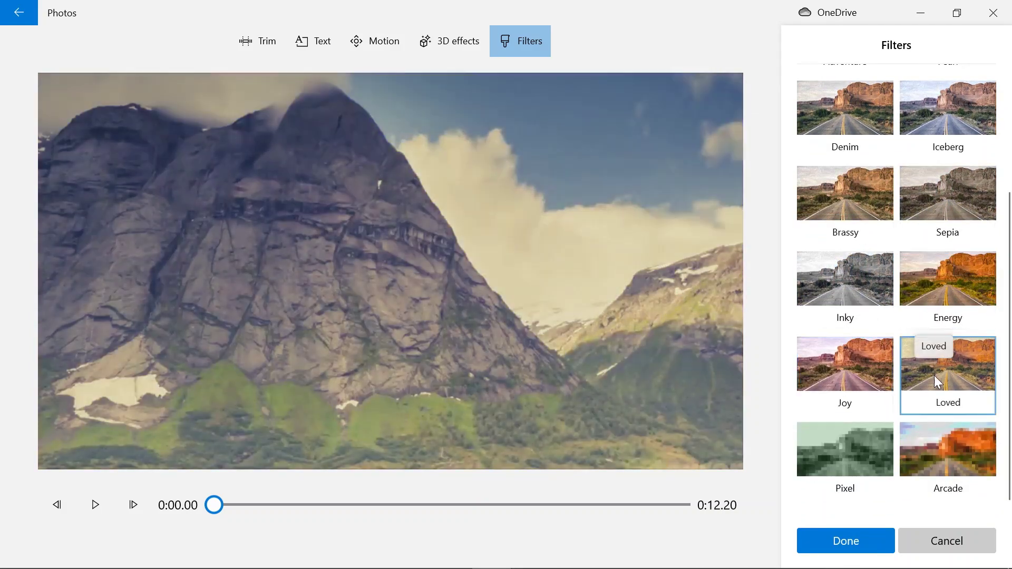
left_click(863, 446)
left_click(957, 455)
scroll(954, 447, "up", 3)
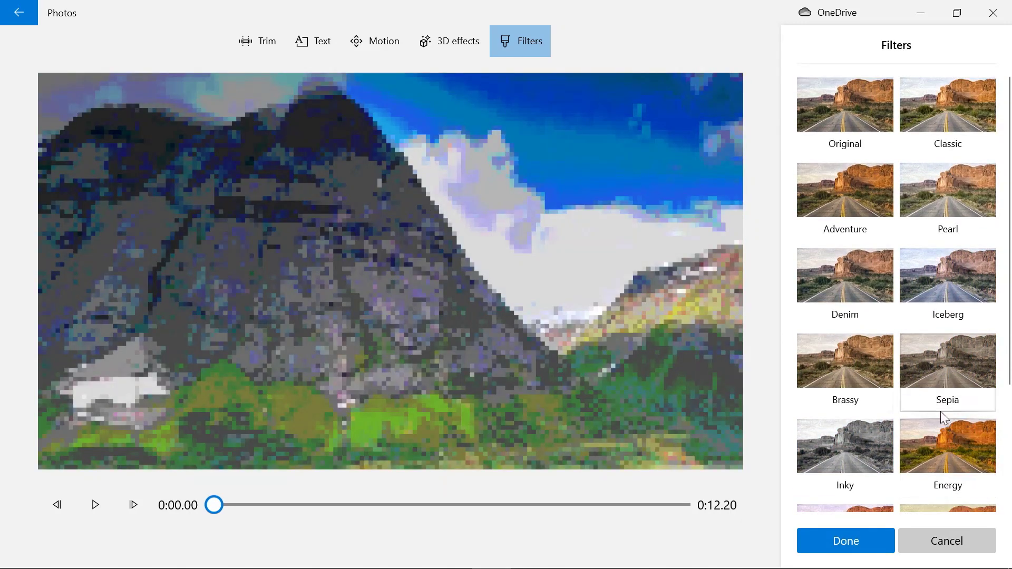
left_click(855, 192)
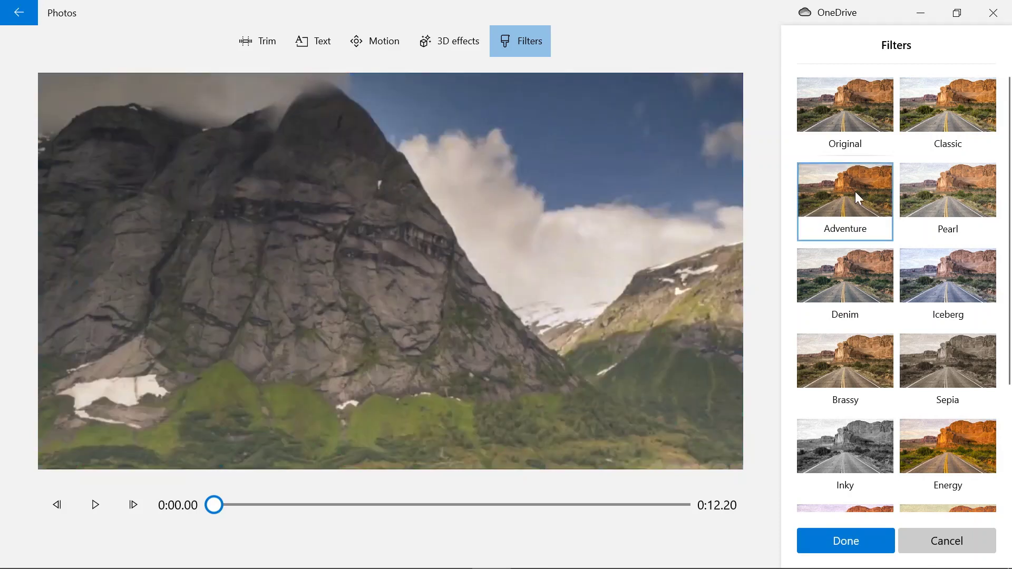
Step: Keep Adventure on the 12.2 clip, then apply Adventure to the 12.77 clip
left_click(842, 547)
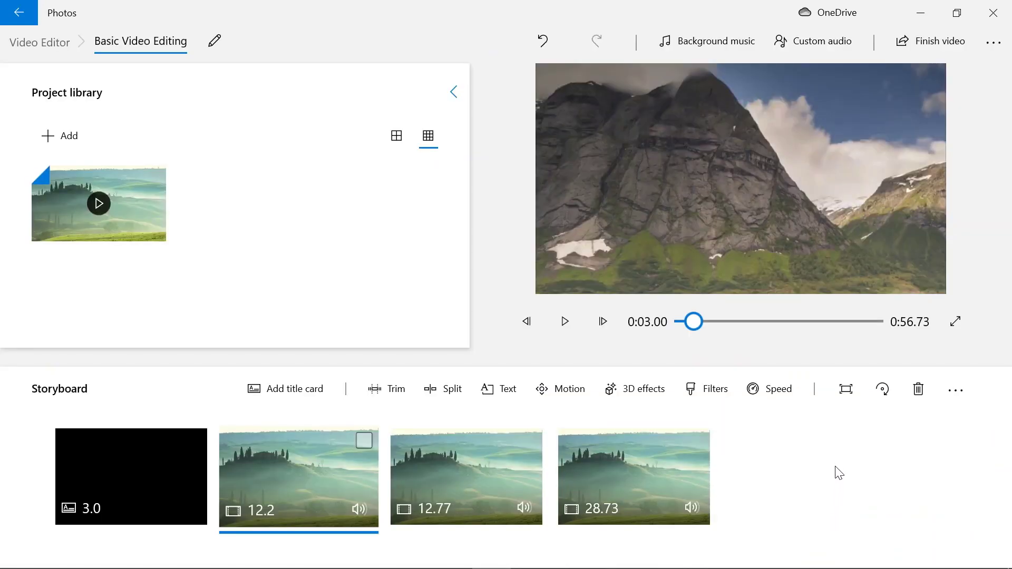
left_click(478, 451)
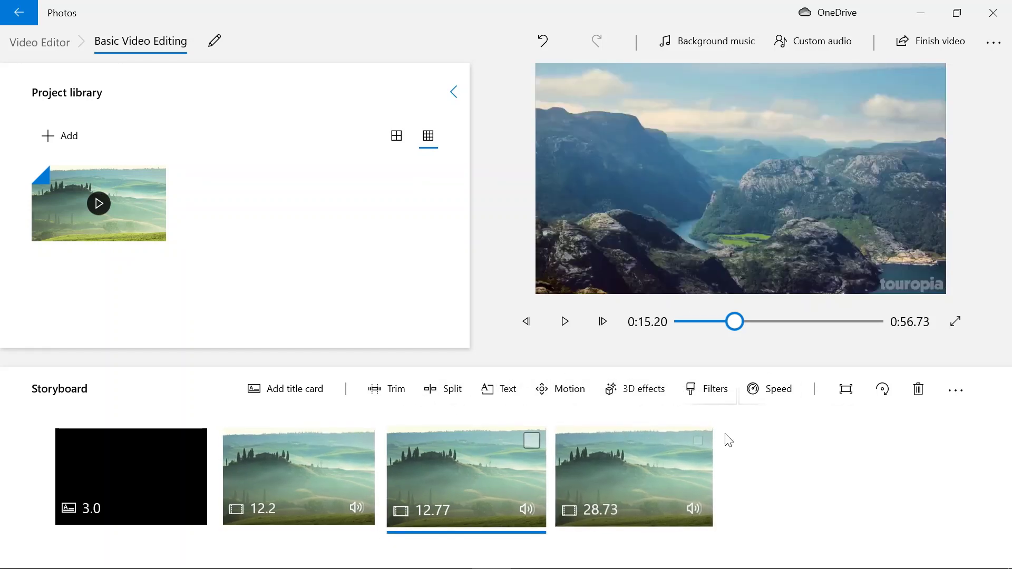
left_click(713, 391)
left_click(846, 210)
left_click(855, 552)
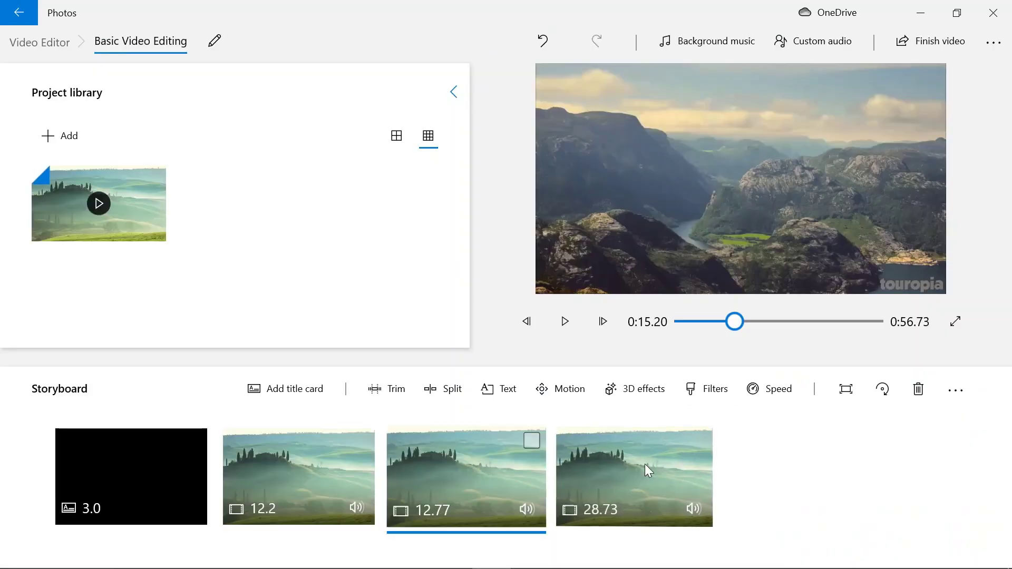
Step: Apply the Adventure filter to the 28.73 clip and return to the storyboard
left_click(637, 465)
left_click(716, 397)
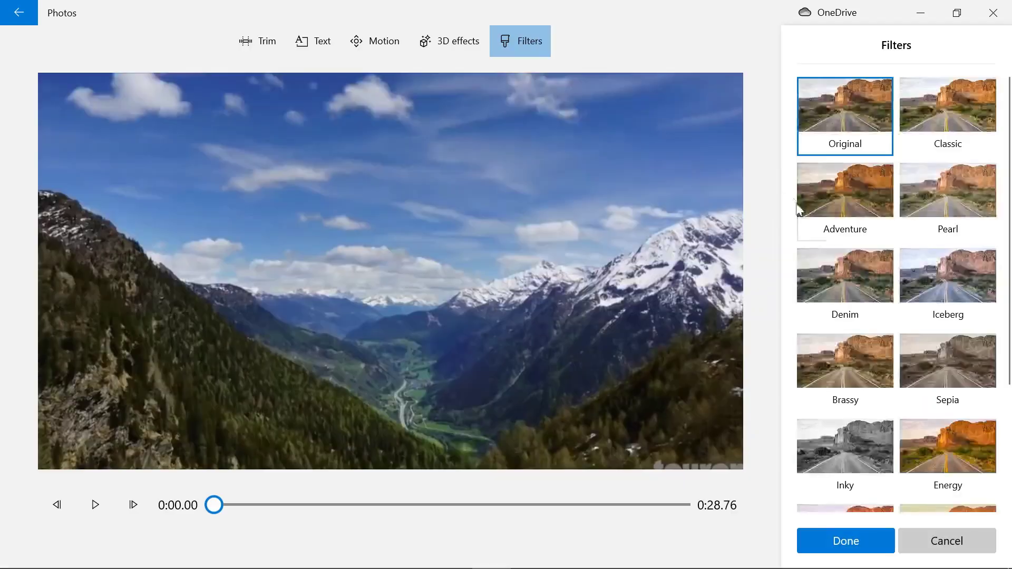
left_click(818, 224)
left_click(863, 546)
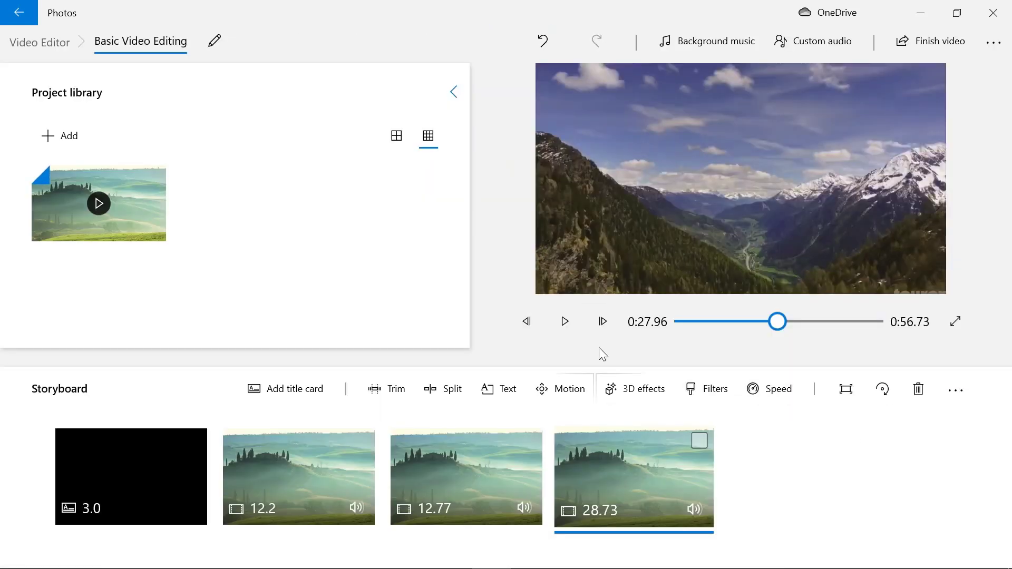
left_click(310, 447)
left_click(563, 319)
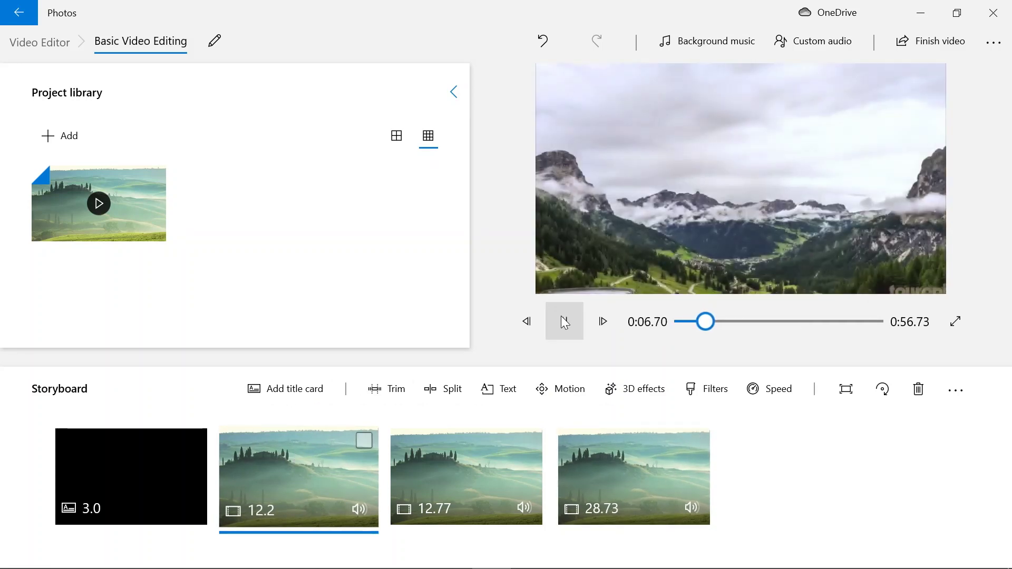
left_click(564, 322)
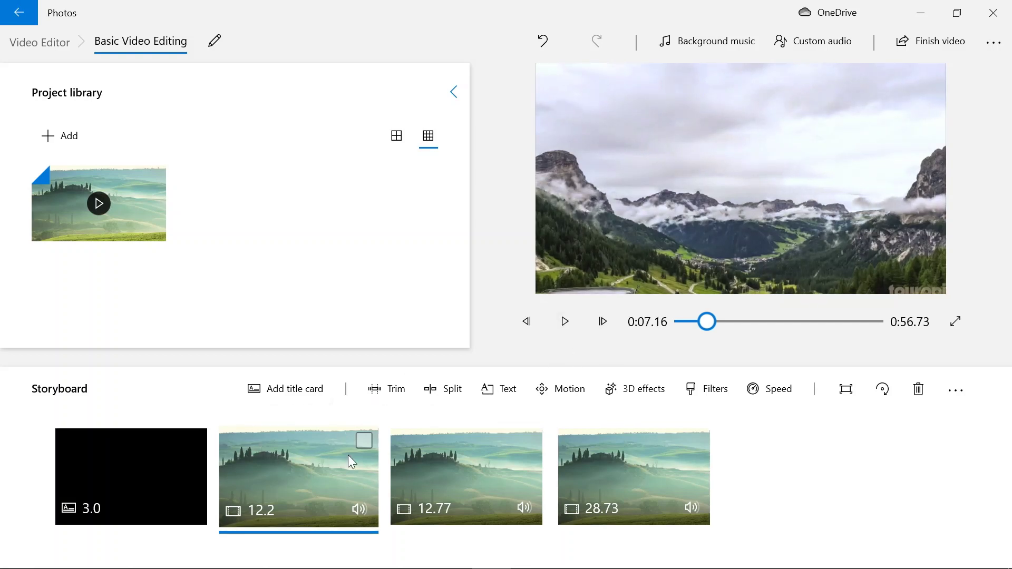
left_click(582, 461)
left_click(254, 487)
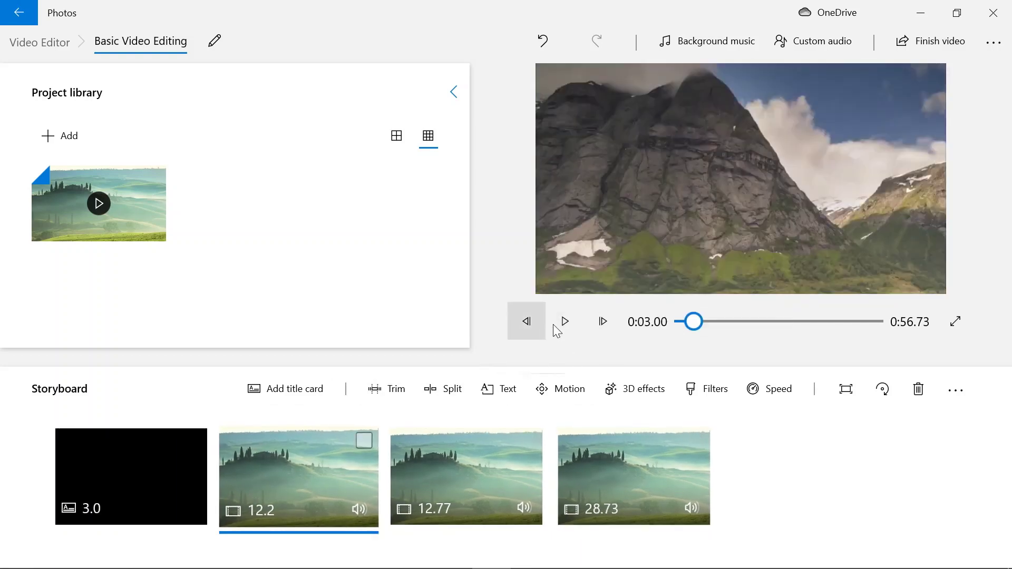
left_click(564, 322)
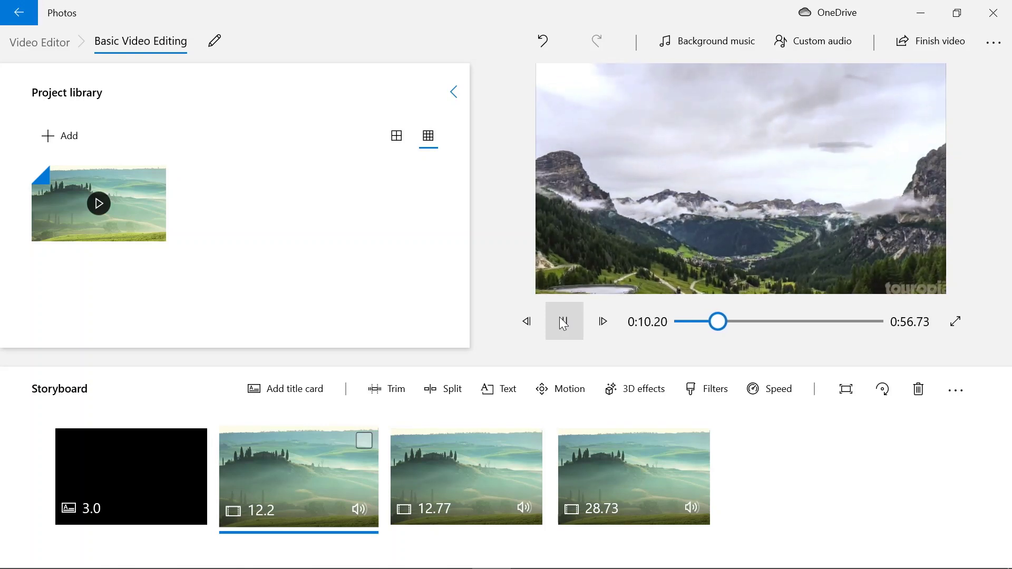
left_click(563, 321)
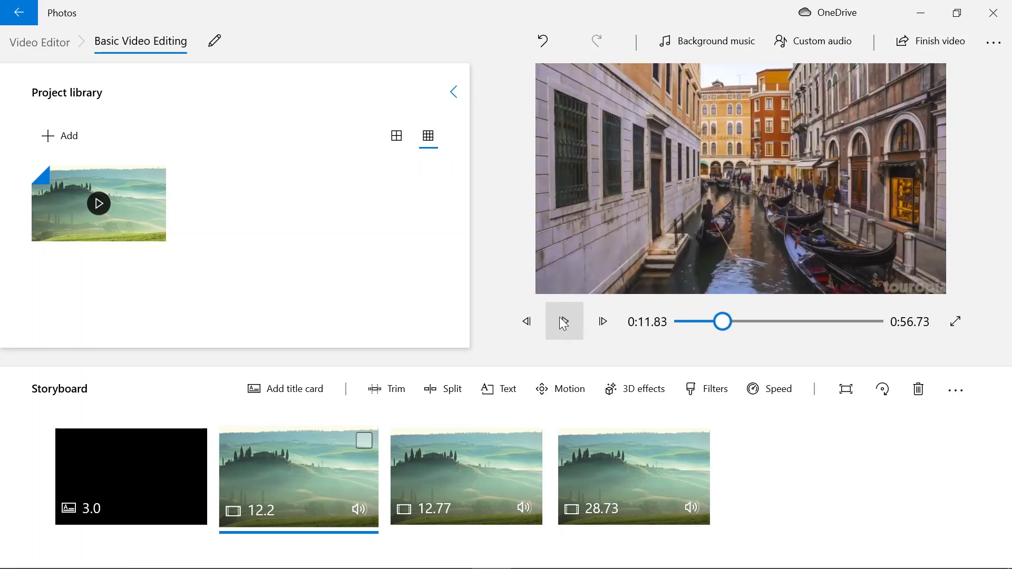
left_click(129, 459)
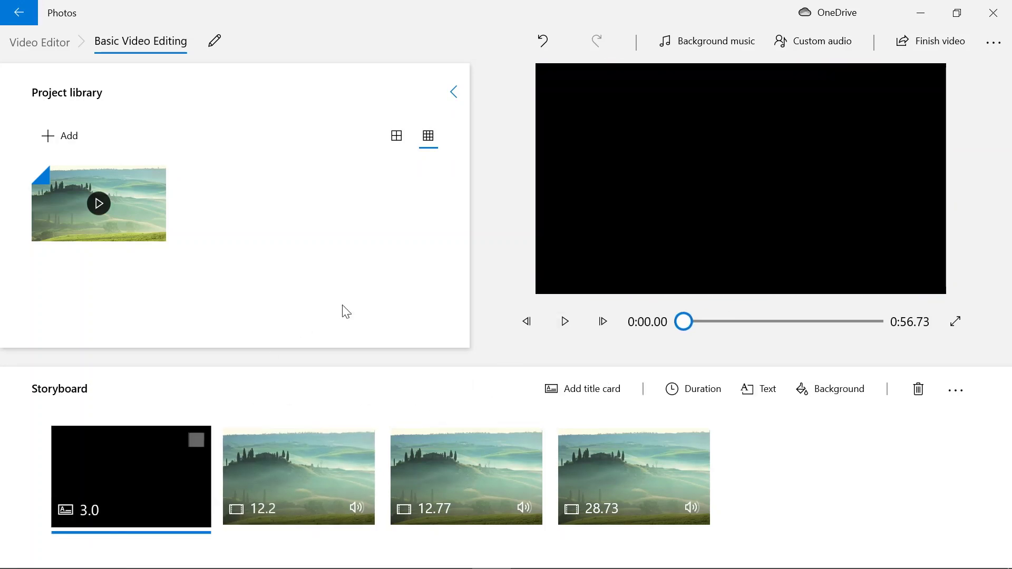